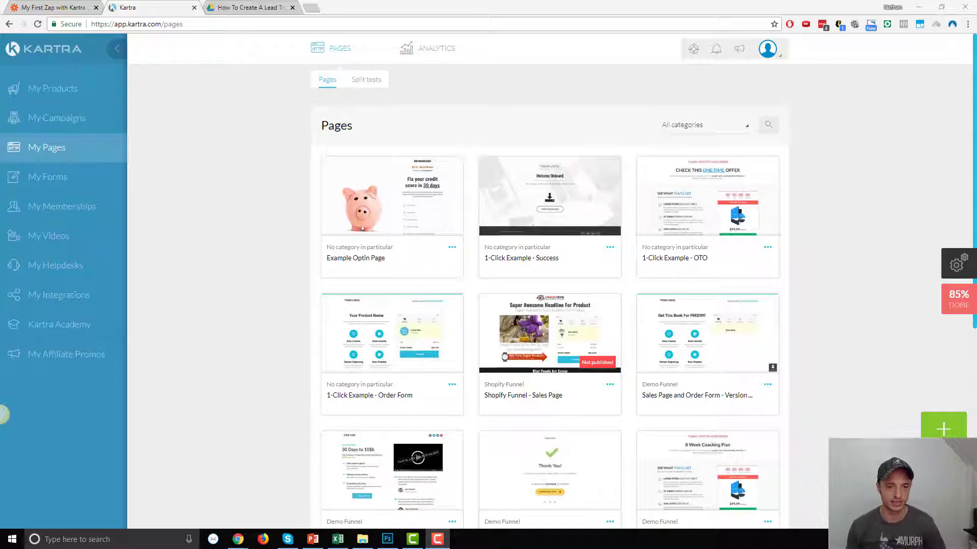
Start a new page and select the piggy-bank 'Fix your credit score in 30 days' squeeze template
click(935, 432)
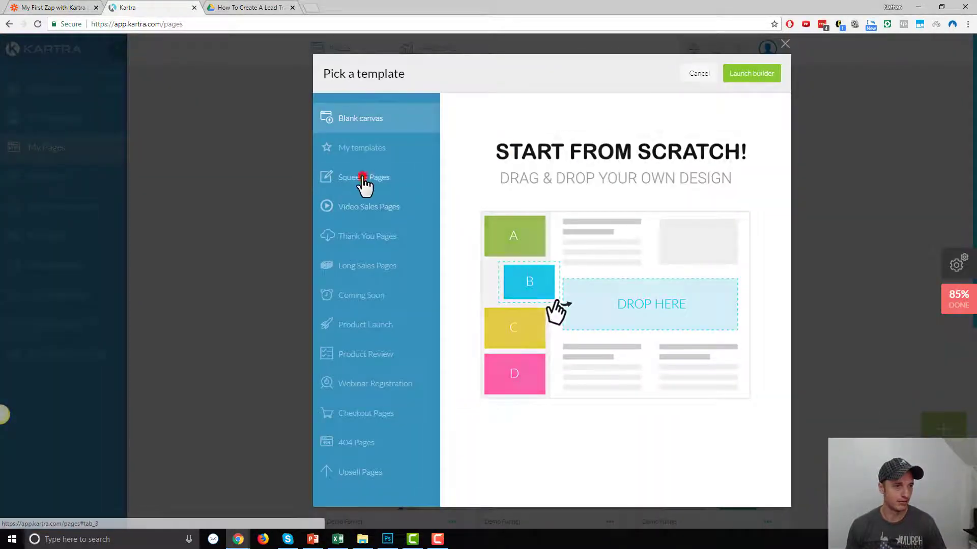
click(362, 177)
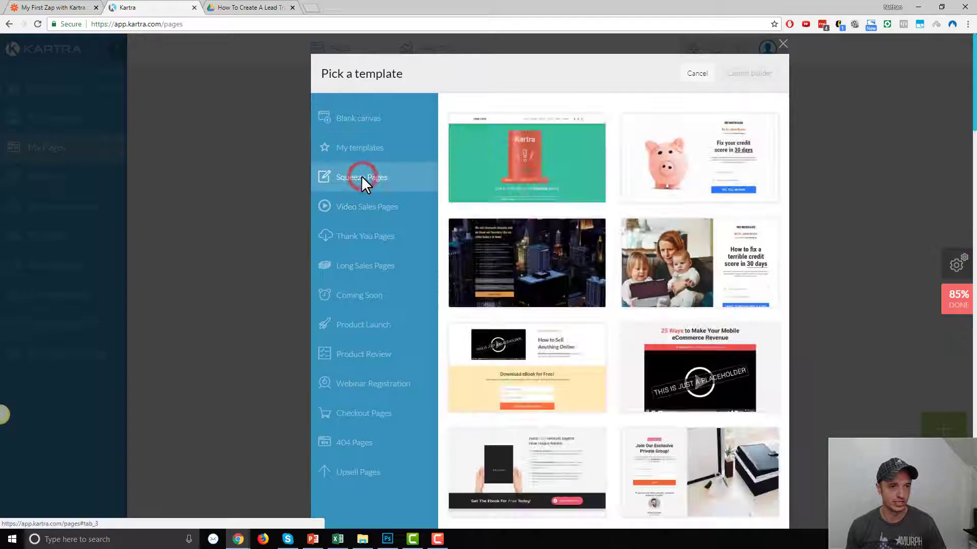
scroll(702, 277, down, 1)
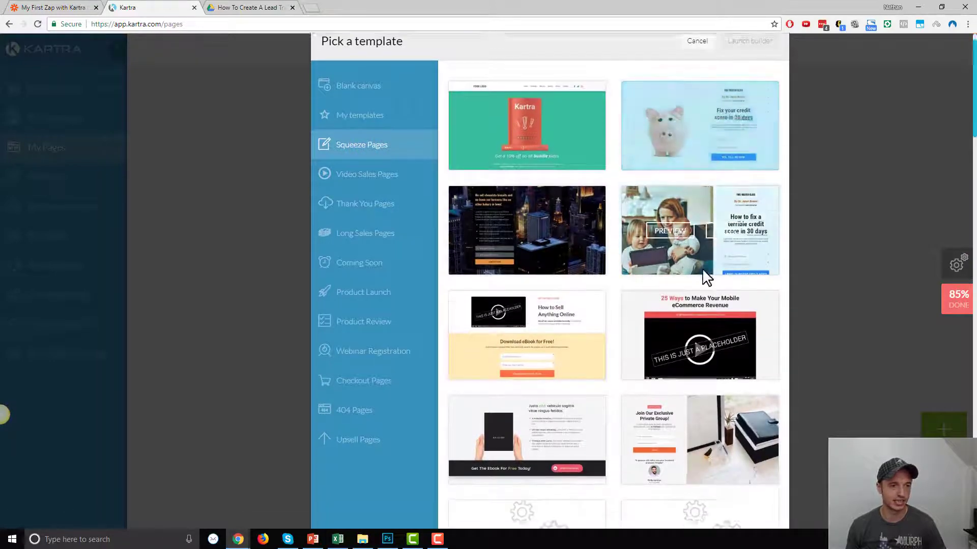
scroll(692, 300, down, 6)
scroll(661, 317, down, 3)
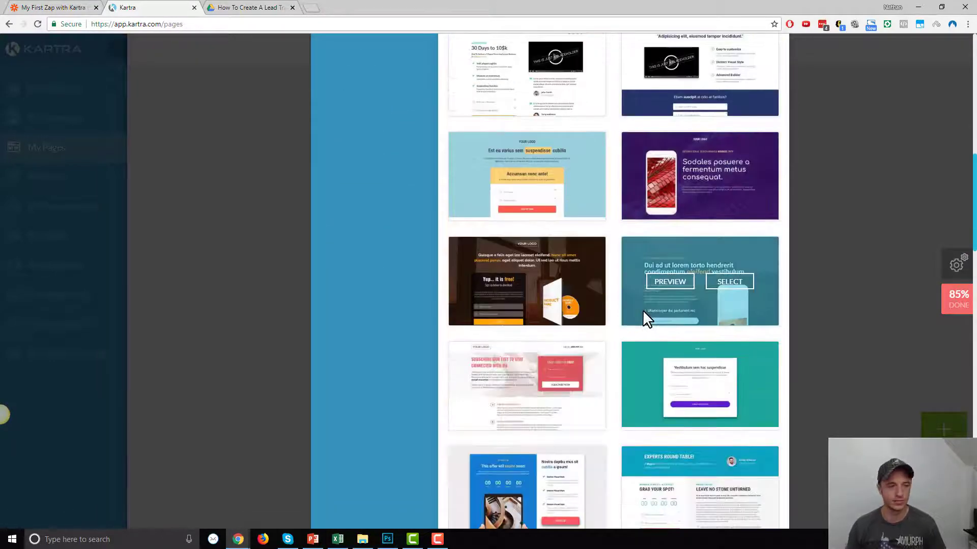
scroll(642, 310, up, 2)
scroll(635, 321, up, 7)
scroll(663, 362, up, 3)
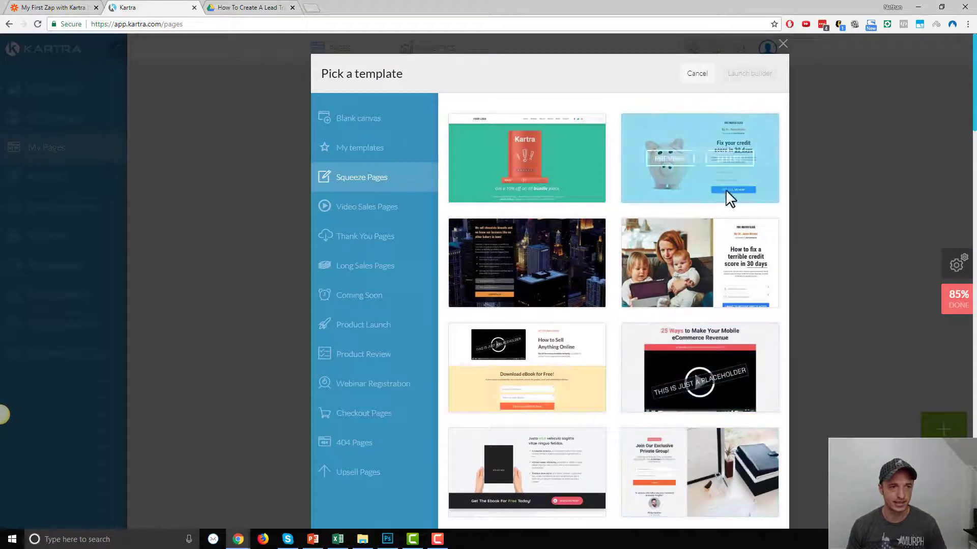
click(735, 160)
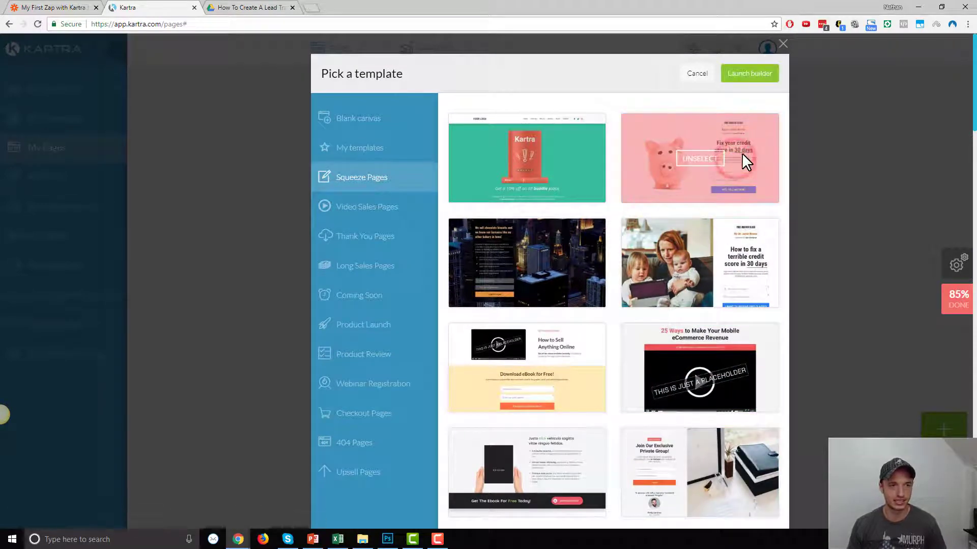
Launch the builder and create a page named 'Popup Optin' with no particular category
click(748, 76)
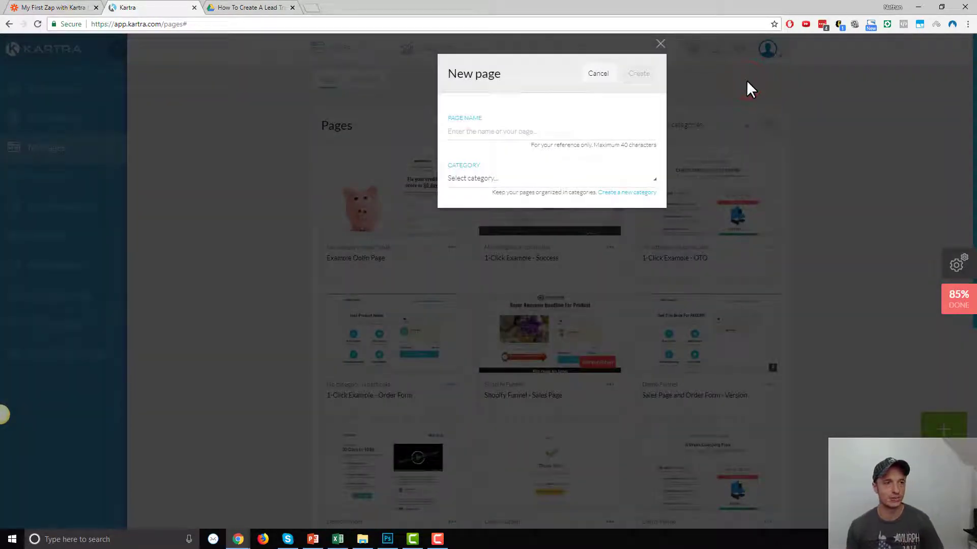
click(529, 134)
text(Popup Optin)
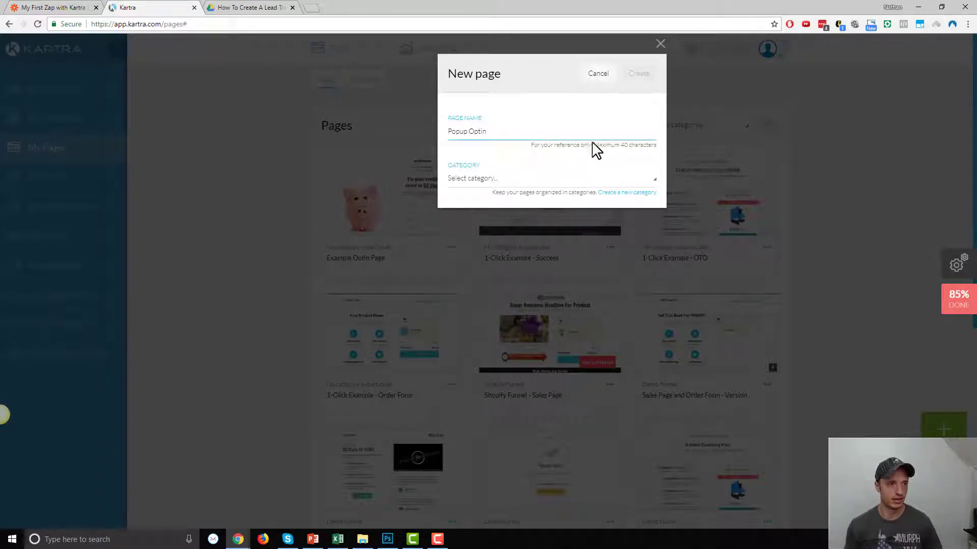
click(575, 178)
click(492, 218)
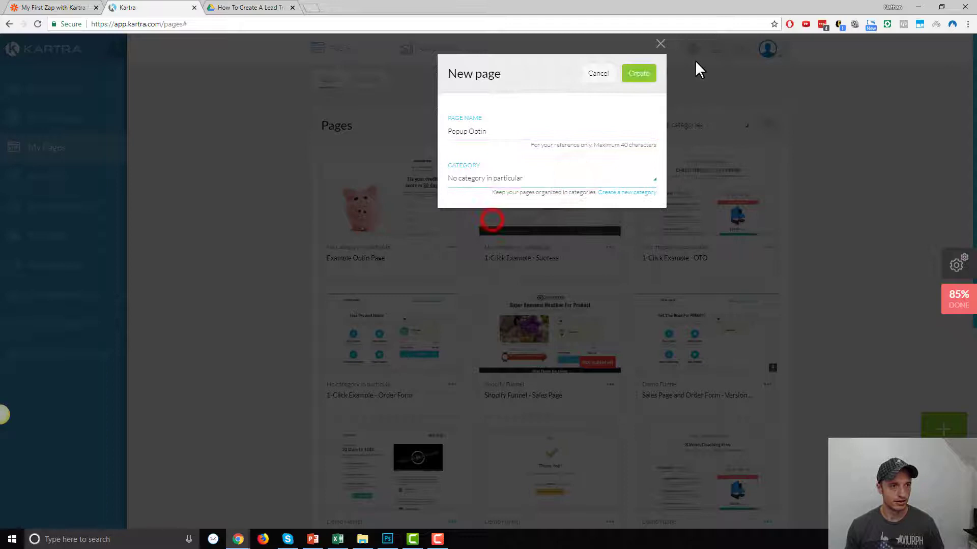
click(646, 76)
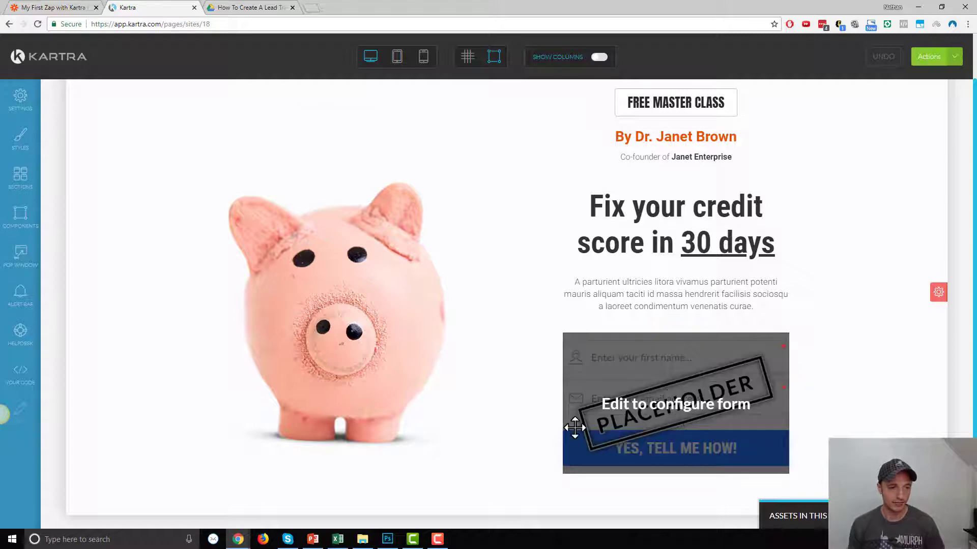
mouse_move(660, 379)
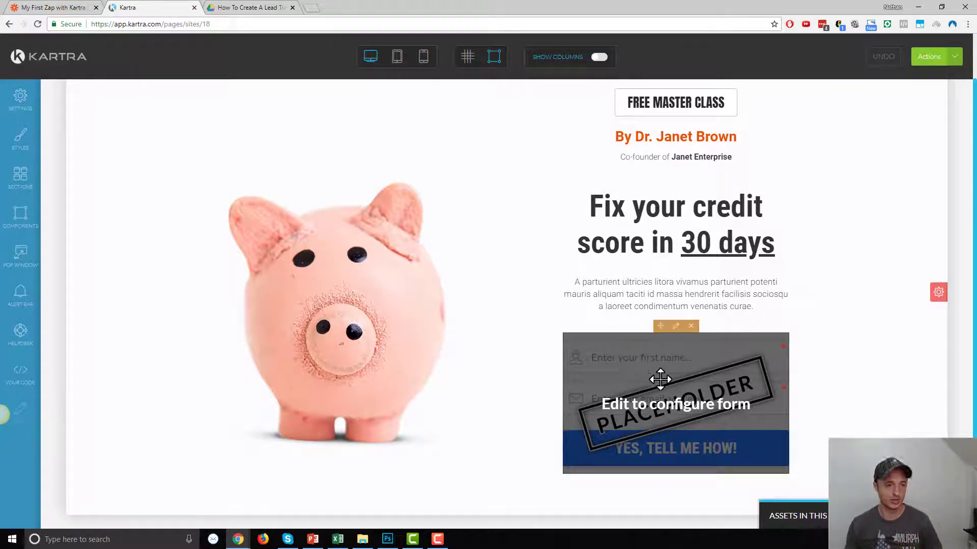
Delete the placeholder opt-in form below the credit-score paragraph
click(693, 328)
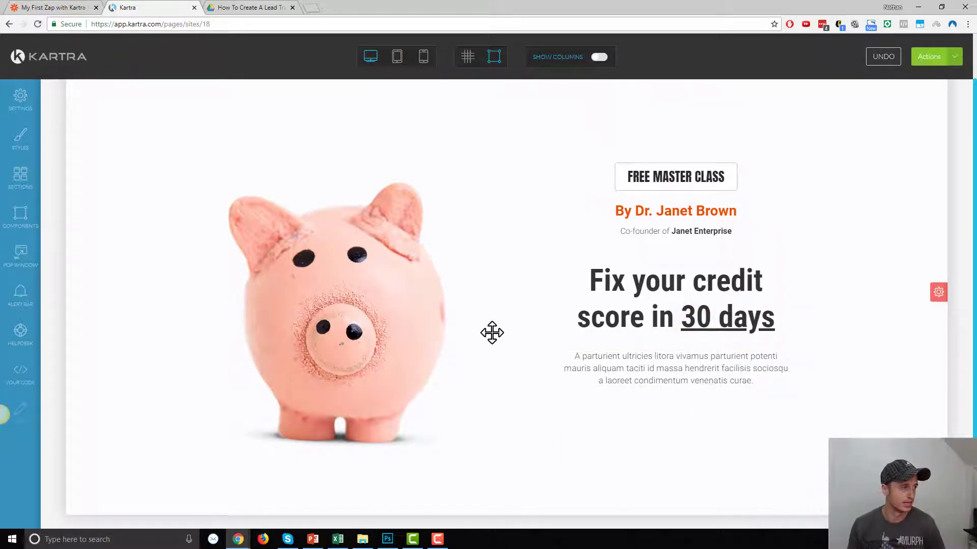
Drag an arrow button from the Buttons components to just under the credit-score paragraph
click(23, 217)
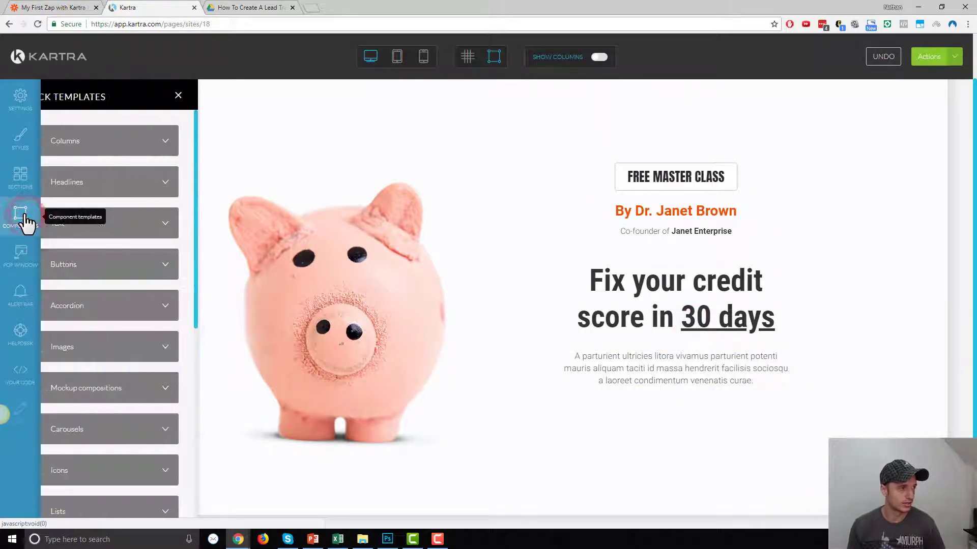
scroll(231, 255, down, 2)
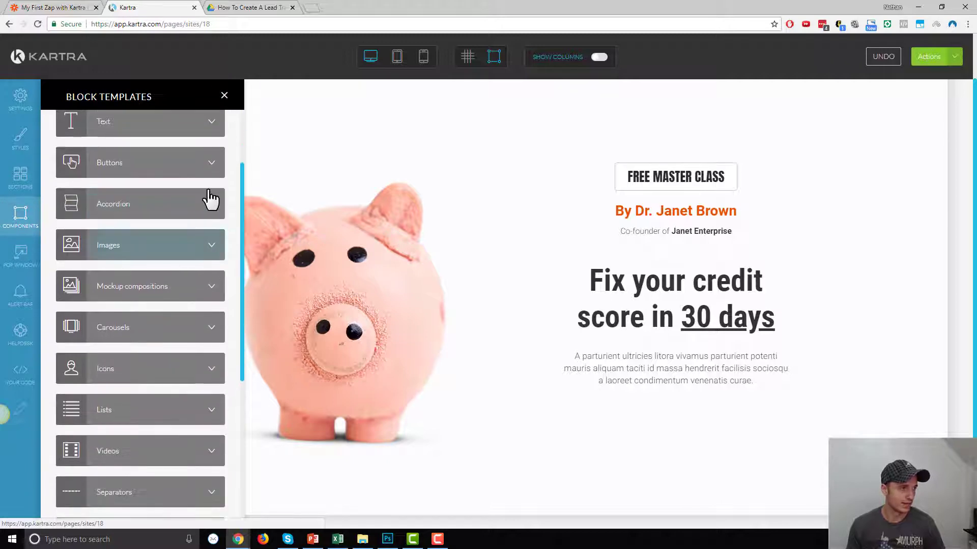
click(203, 172)
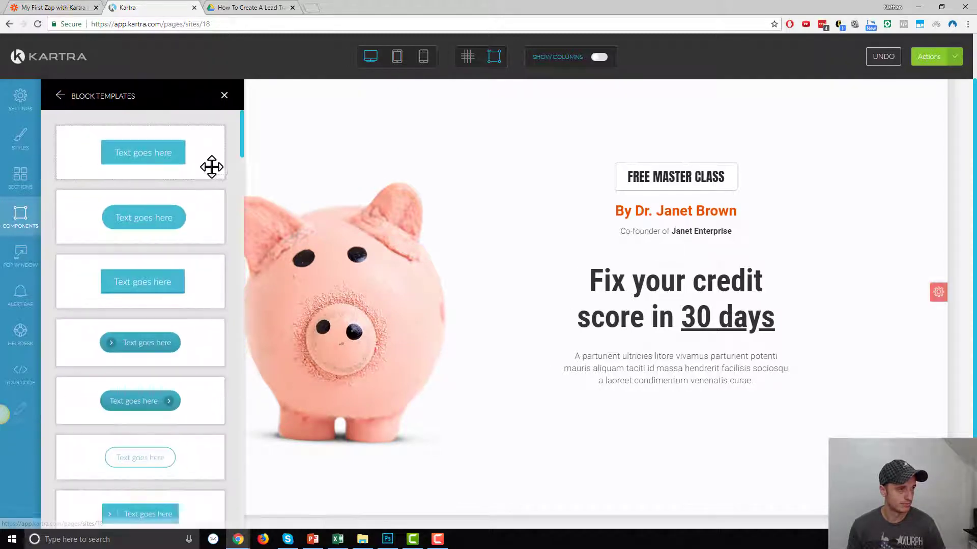
scroll(178, 227, down, 5)
scroll(177, 229, down, 3)
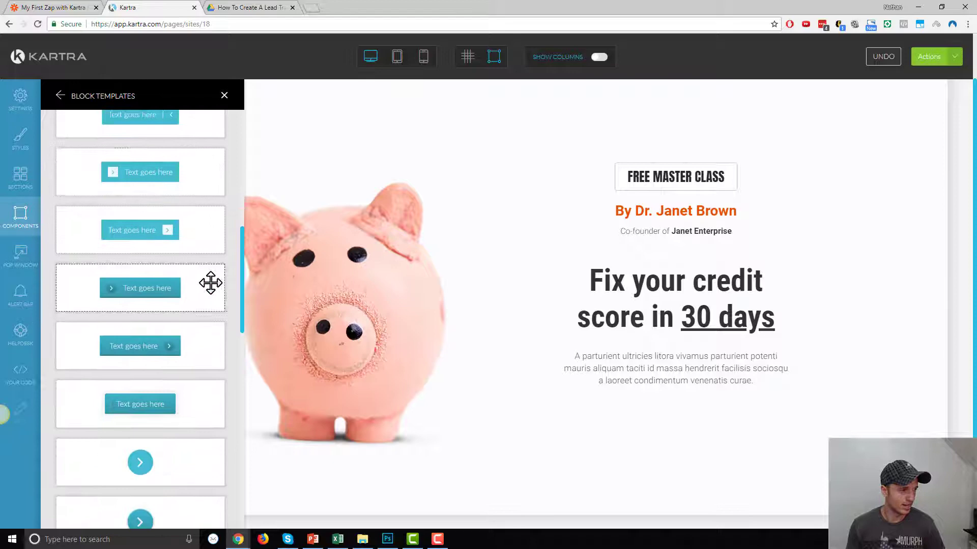
drag(136, 234, 639, 458)
click(225, 98)
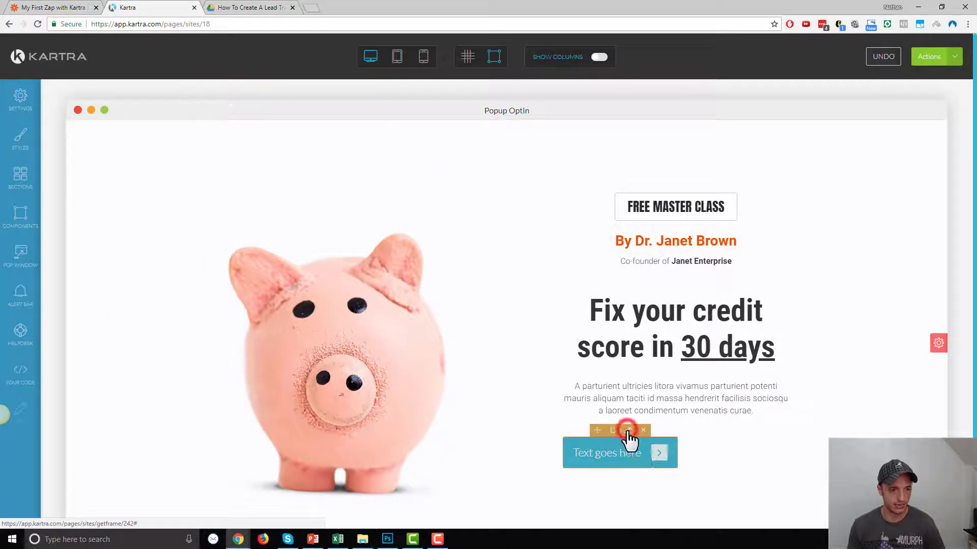
Centre the new button and give it a bright green rgb(0,255,69) background
click(627, 431)
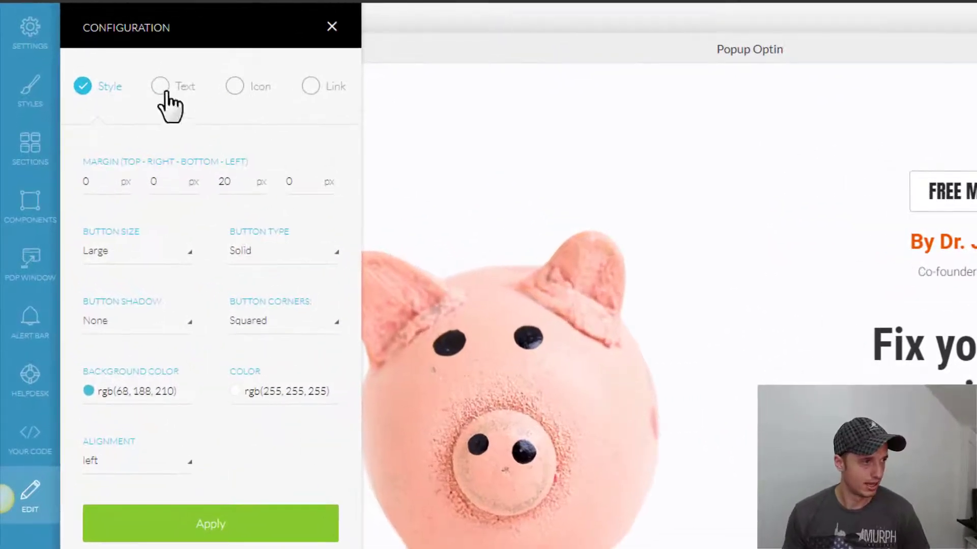
click(159, 255)
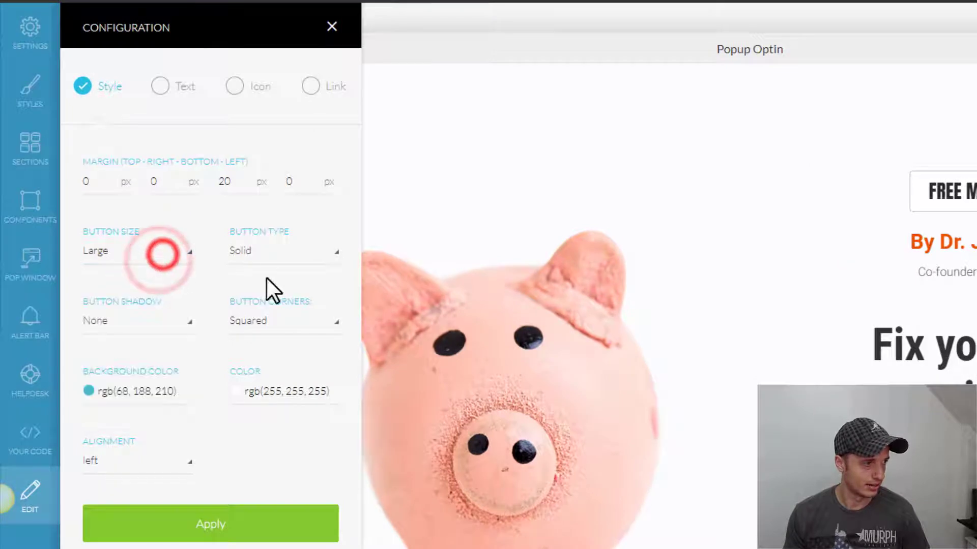
click(168, 459)
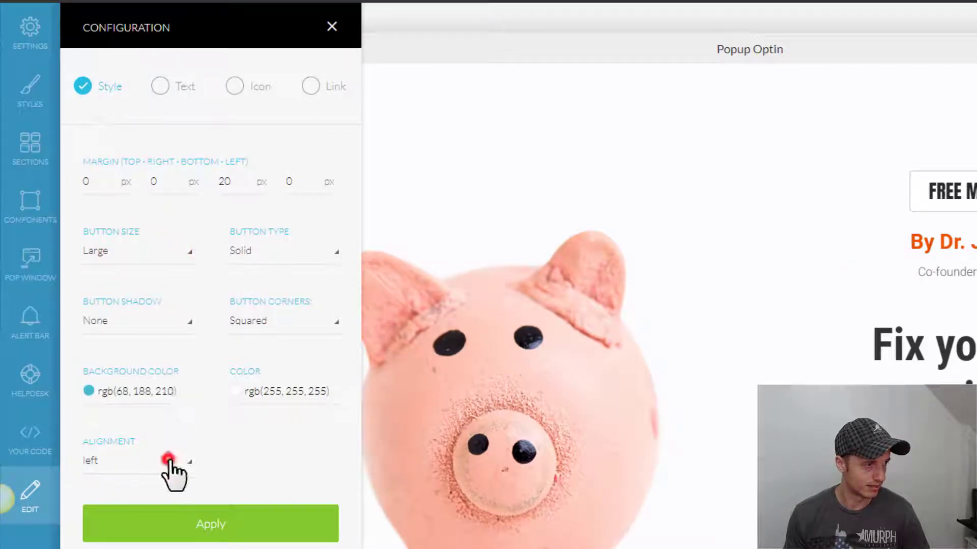
click(139, 518)
click(167, 391)
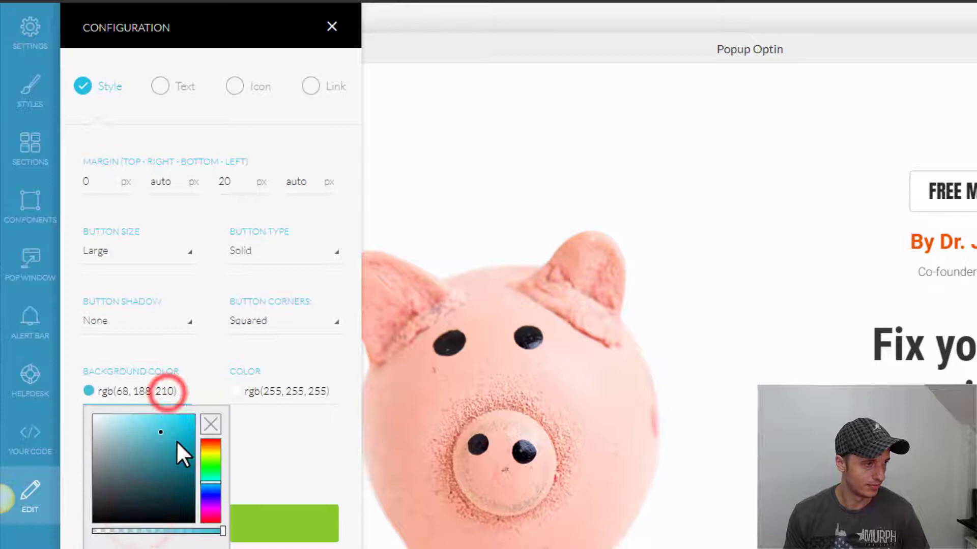
drag(212, 482, 211, 470)
drag(183, 439, 199, 411)
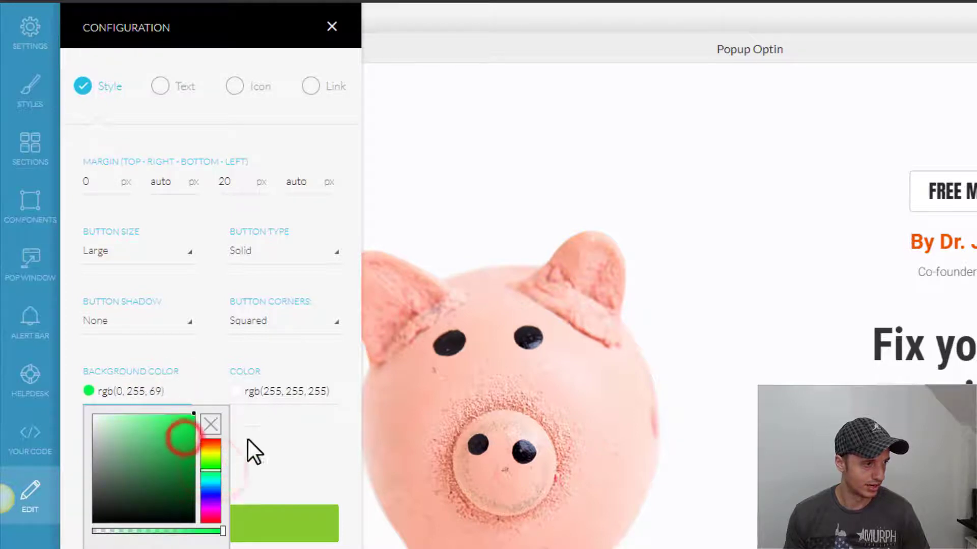
click(281, 456)
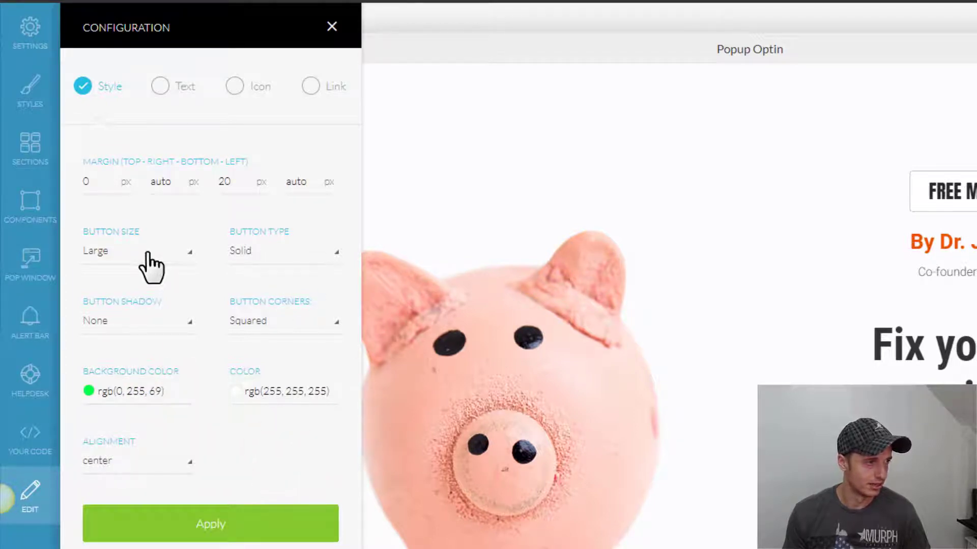
Make the button full width and solid, with a large shadow and rounded corners
click(150, 258)
click(141, 415)
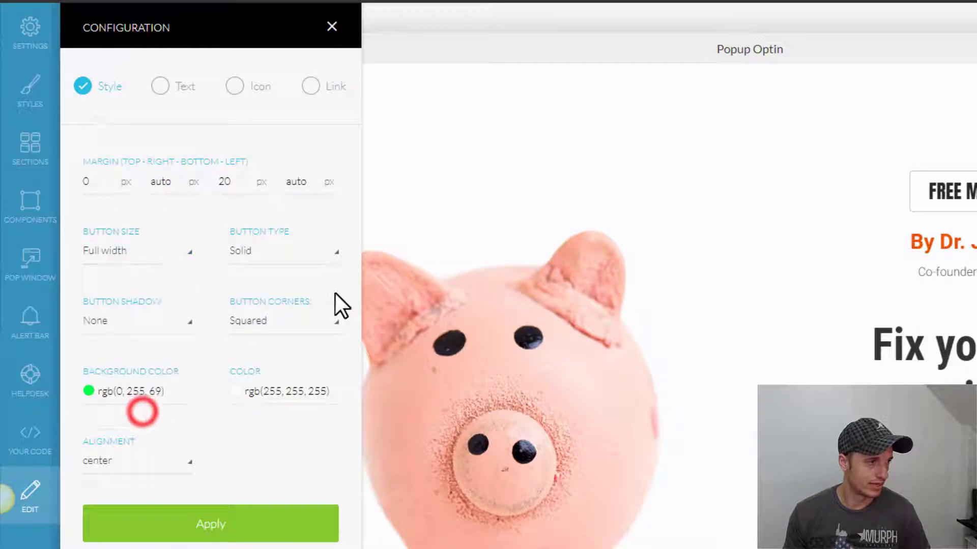
click(331, 253)
click(331, 253)
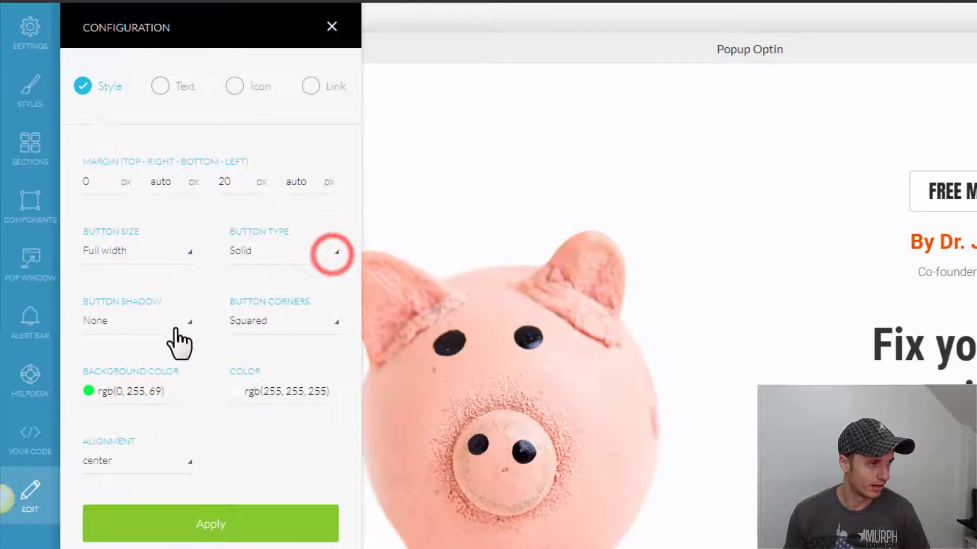
click(173, 328)
click(145, 429)
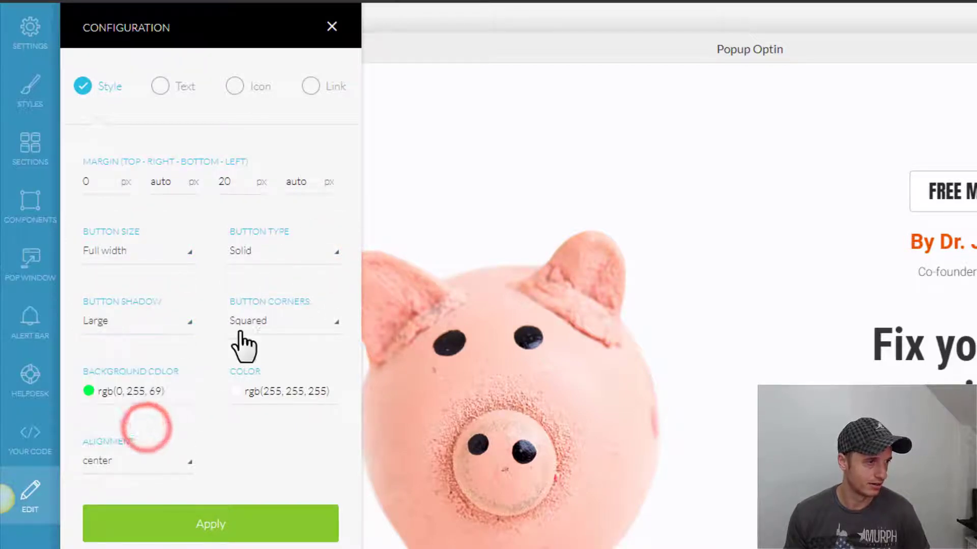
click(321, 336)
click(283, 378)
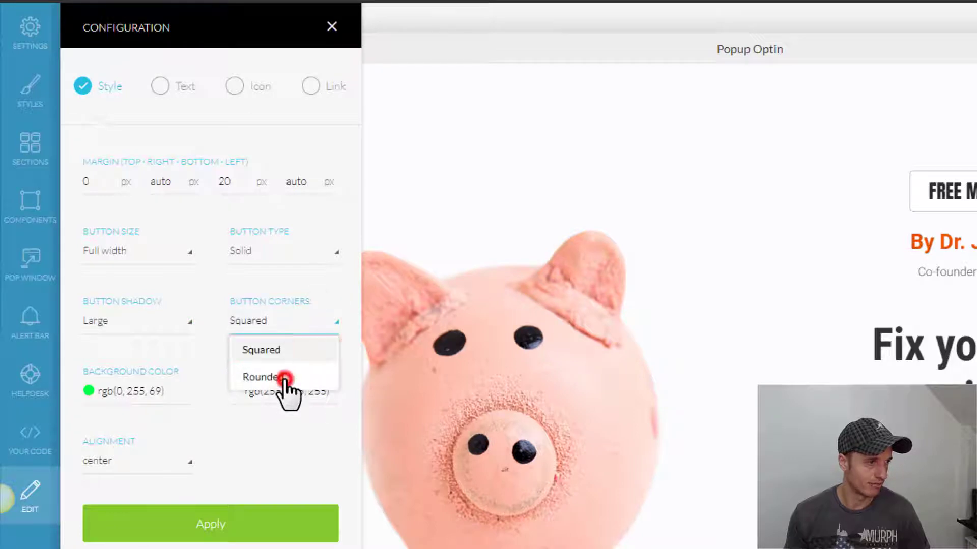
Relabel the button 'CLICK ME NOW!!!!' in bold and check its angle-right icon
click(156, 85)
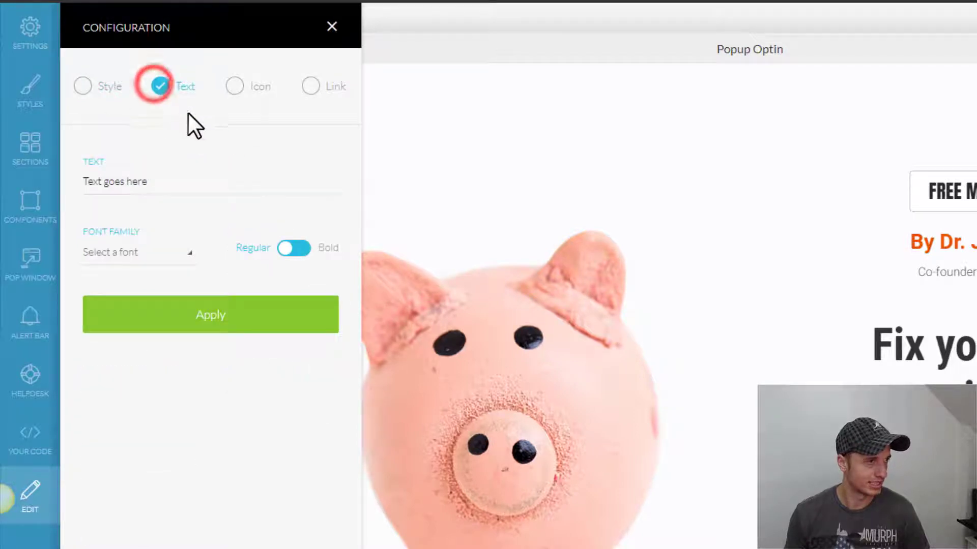
triple_click(206, 183)
text(CLICK ME NOW!!!!)
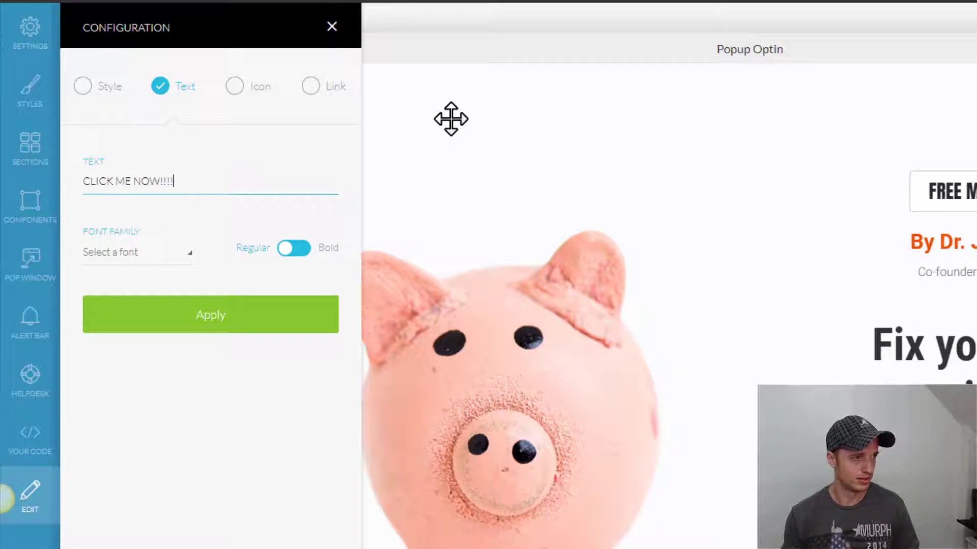
click(294, 249)
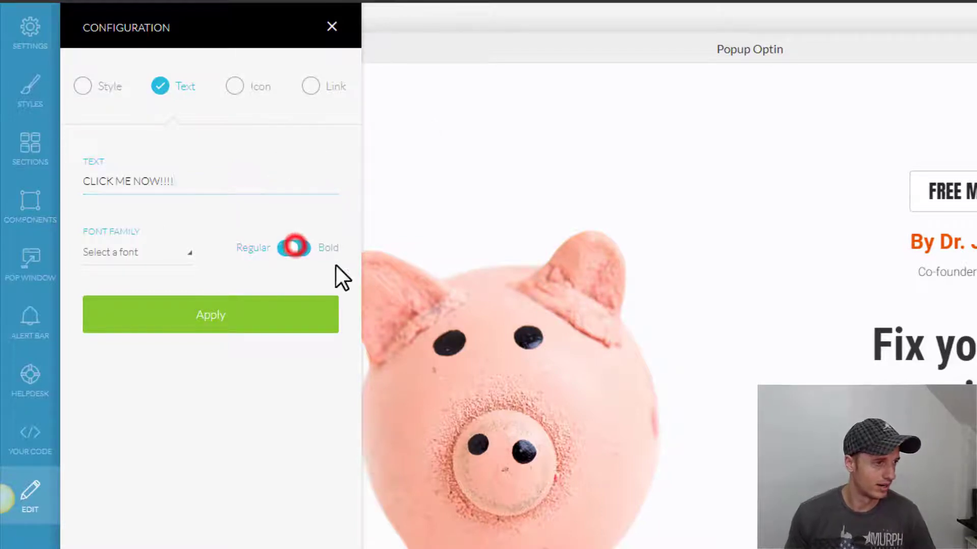
click(234, 85)
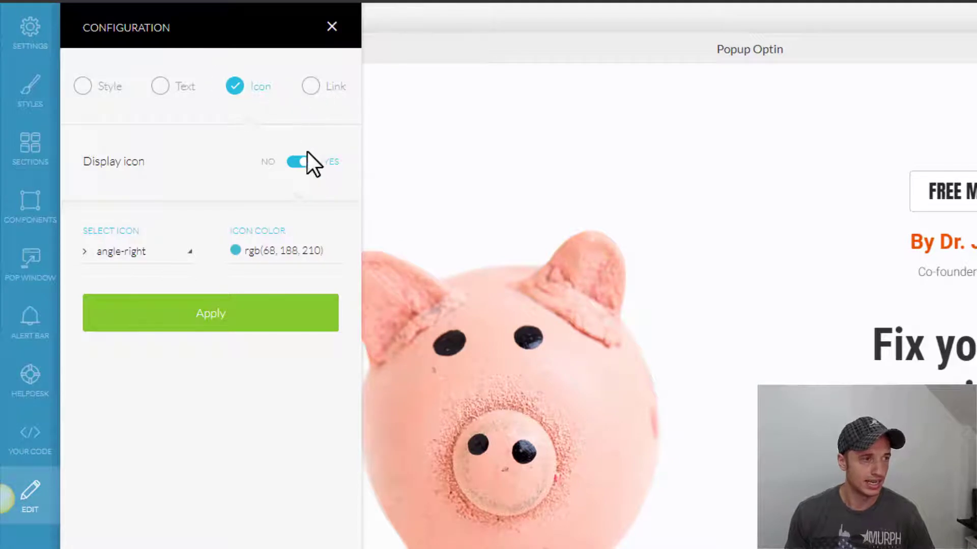
Set the button's link to pop an opt-in form and browse the popup templates
click(311, 86)
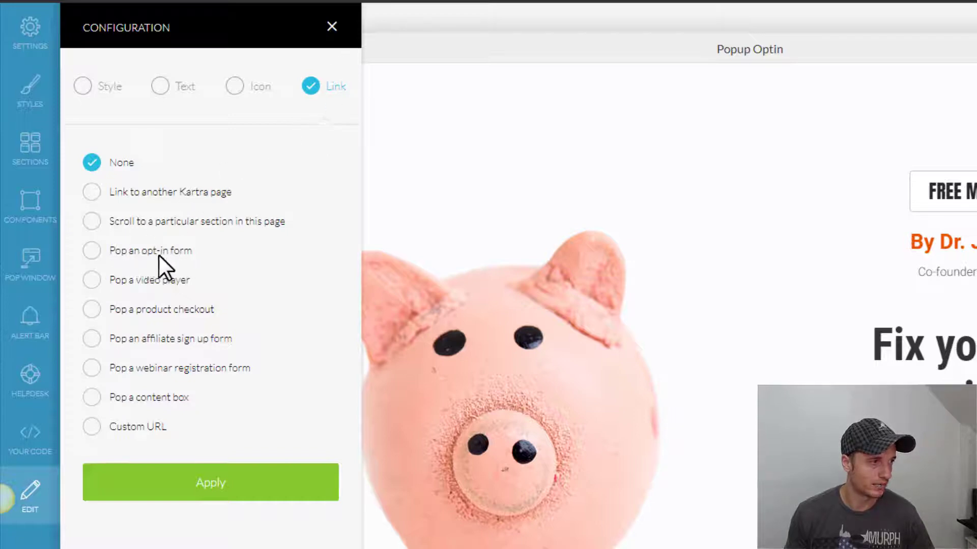
click(93, 252)
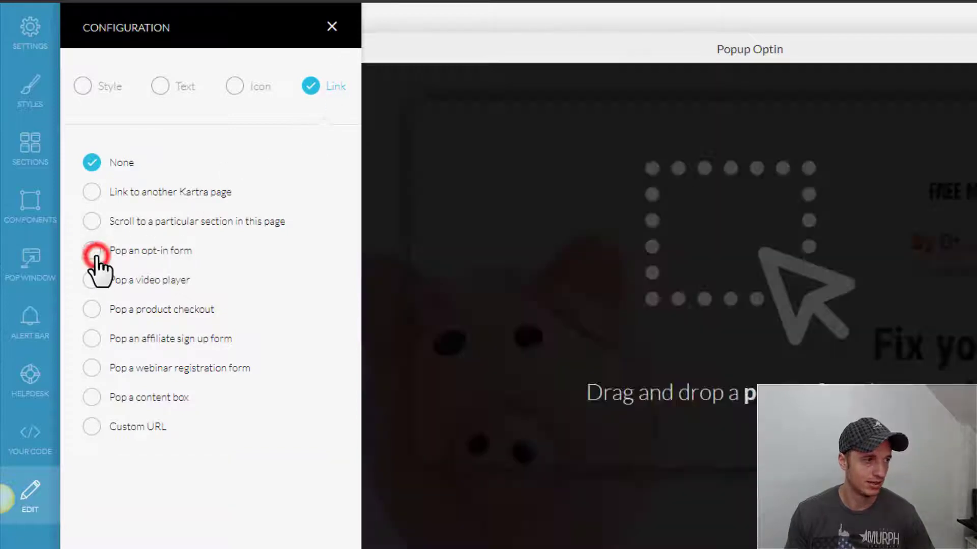
scroll(257, 224, down, 1)
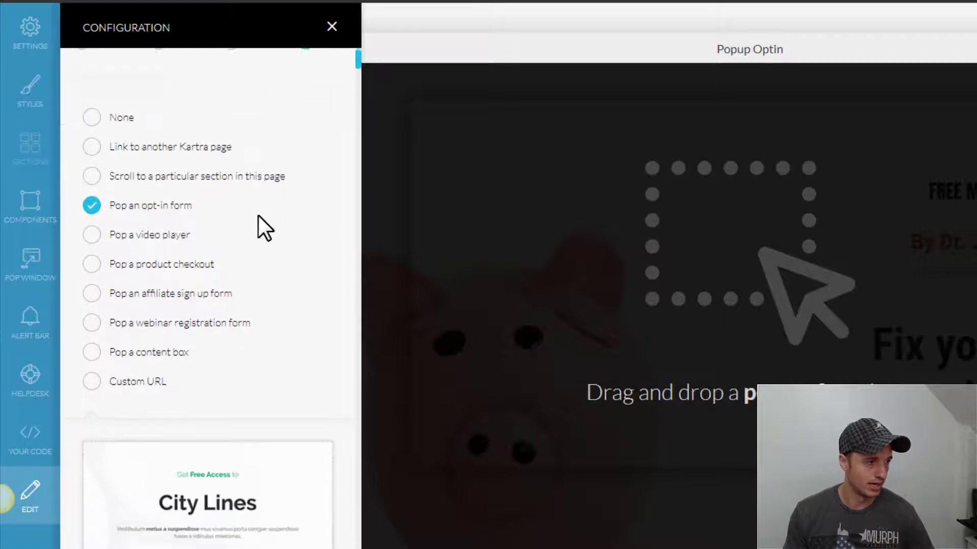
scroll(258, 219, down, 3)
scroll(260, 214, down, 2)
scroll(259, 217, down, 3)
scroll(259, 213, down, 3)
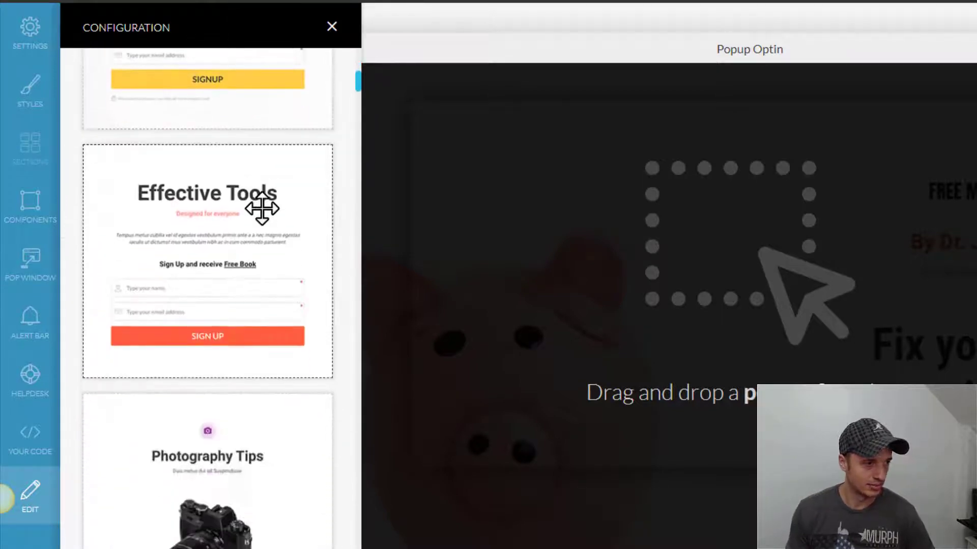
scroll(259, 219, down, 3)
scroll(262, 239, down, 3)
scroll(270, 260, down, 3)
scroll(272, 269, down, 3)
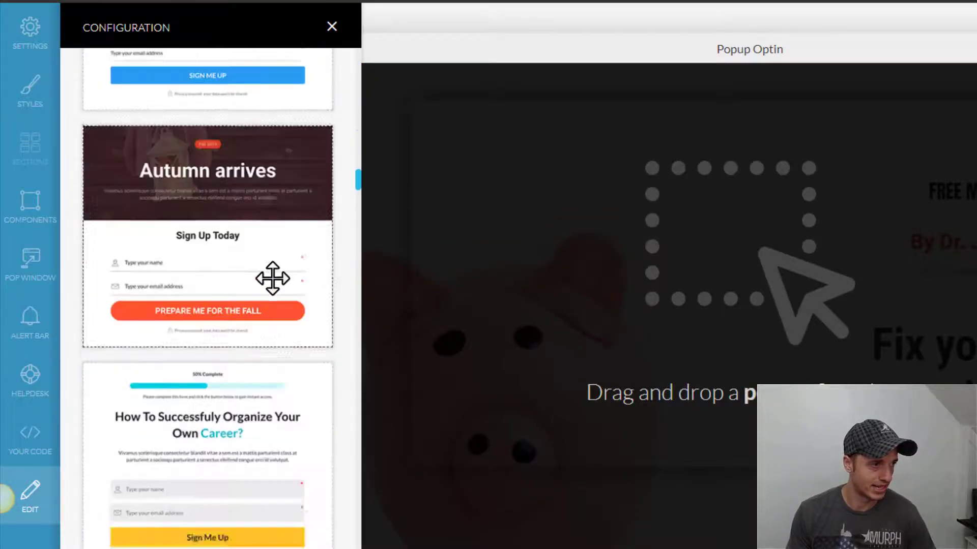
scroll(270, 290, down, 3)
scroll(271, 311, down, 3)
scroll(274, 328, down, 2)
Place the Photography Tips template onto the popup canvas
scroll(285, 351, up, 5)
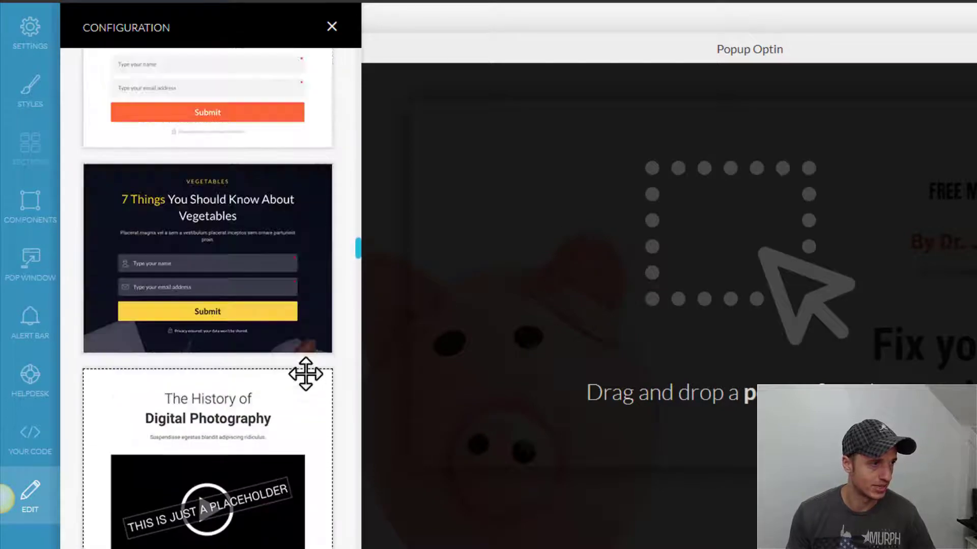
scroll(280, 421, down, 5)
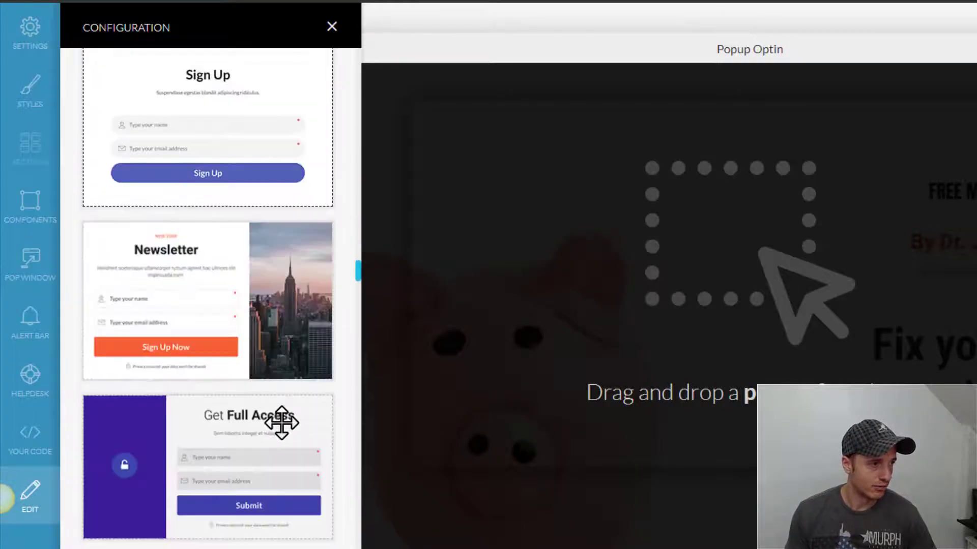
scroll(283, 420, up, 2)
scroll(286, 422, up, 1)
scroll(287, 423, down, 5)
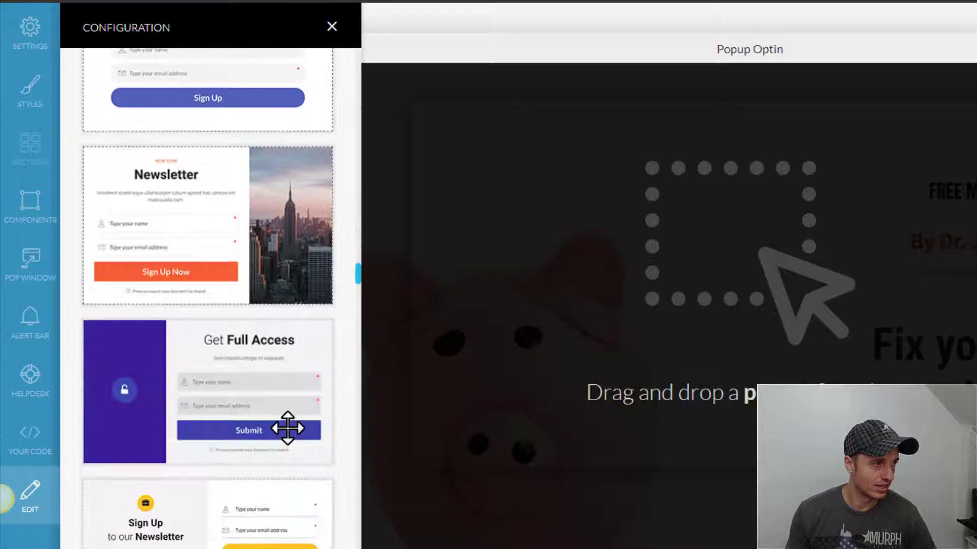
scroll(287, 424, down, 3)
scroll(287, 424, down, 1)
scroll(287, 427, down, 2)
scroll(288, 427, down, 5)
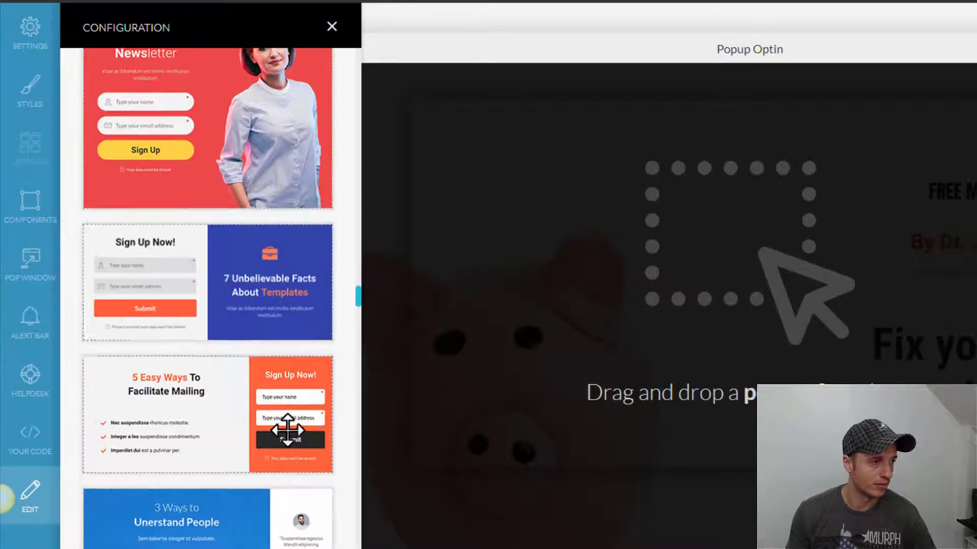
scroll(285, 429, down, 5)
scroll(289, 430, down, 5)
scroll(290, 435, down, 5)
scroll(290, 441, down, 5)
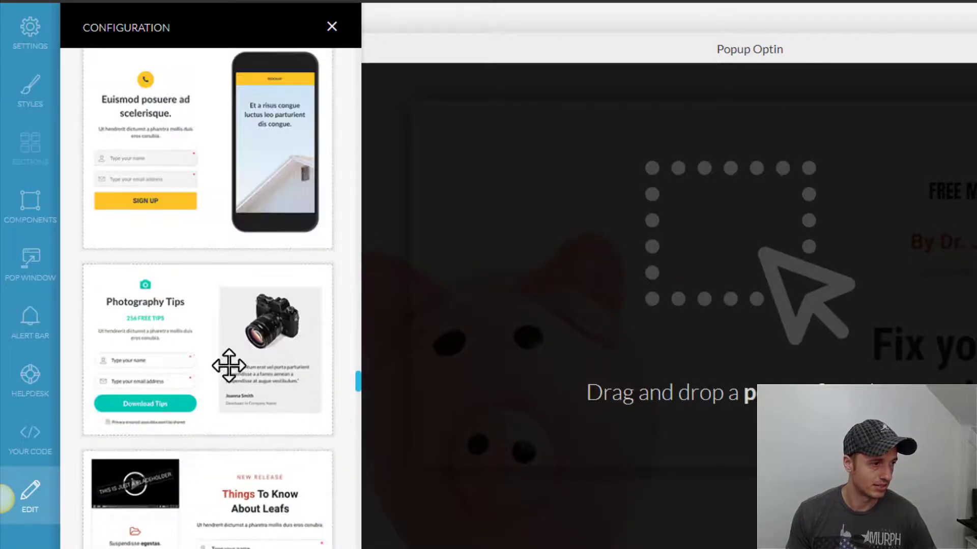
click(214, 340)
mouse_move(164, 356)
mouse_down()
mouse_move(804, 225)
mouse_move(820, 255)
mouse_up()
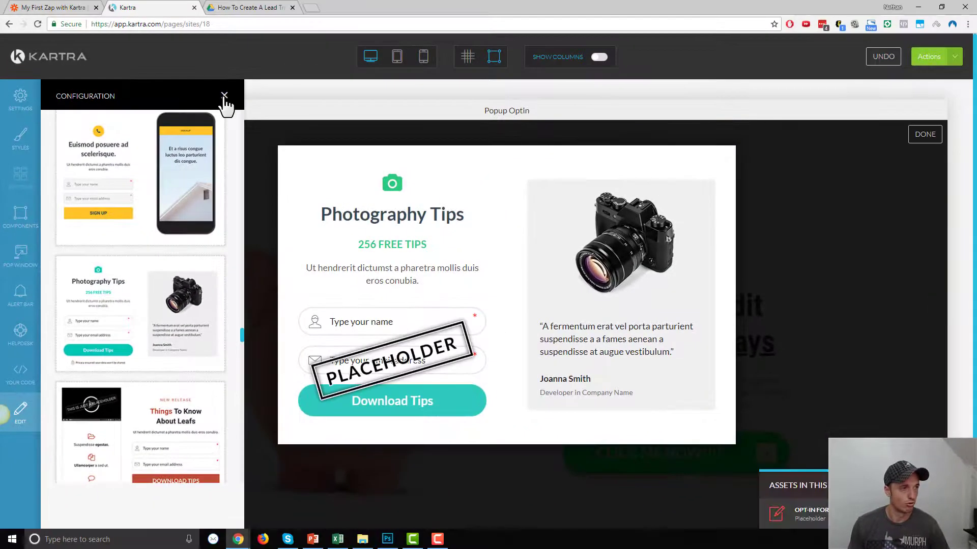
Swap the popup's placeholder form for the Example Optin Form
click(222, 95)
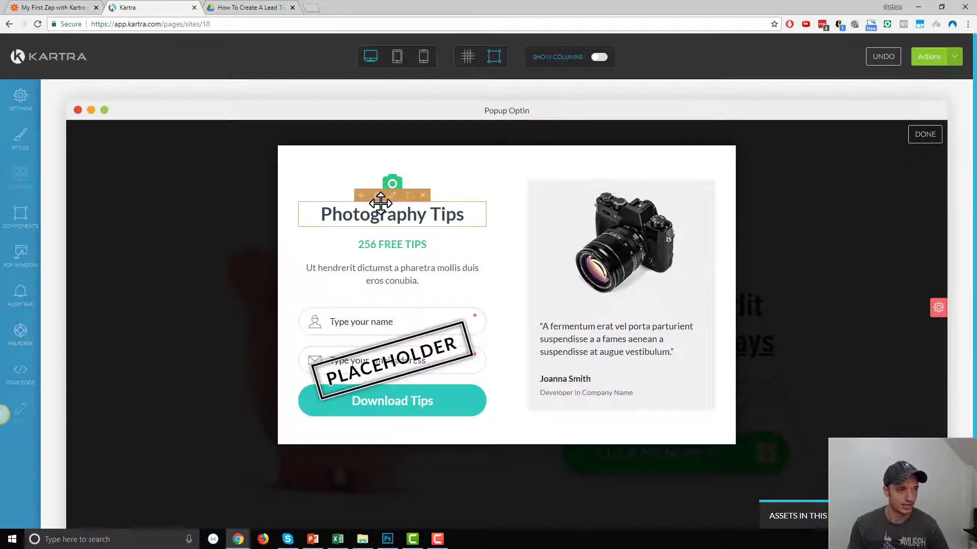
mouse_move(392, 360)
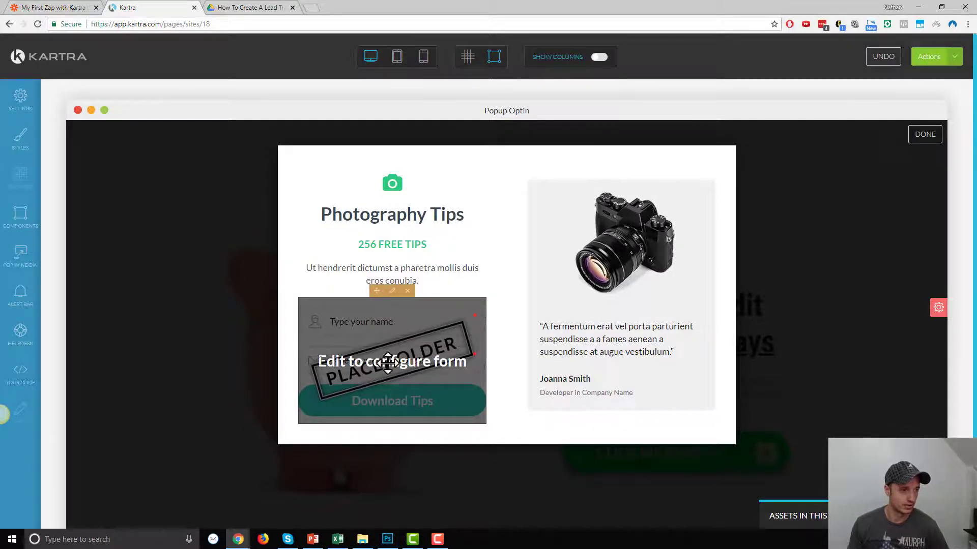
click(393, 293)
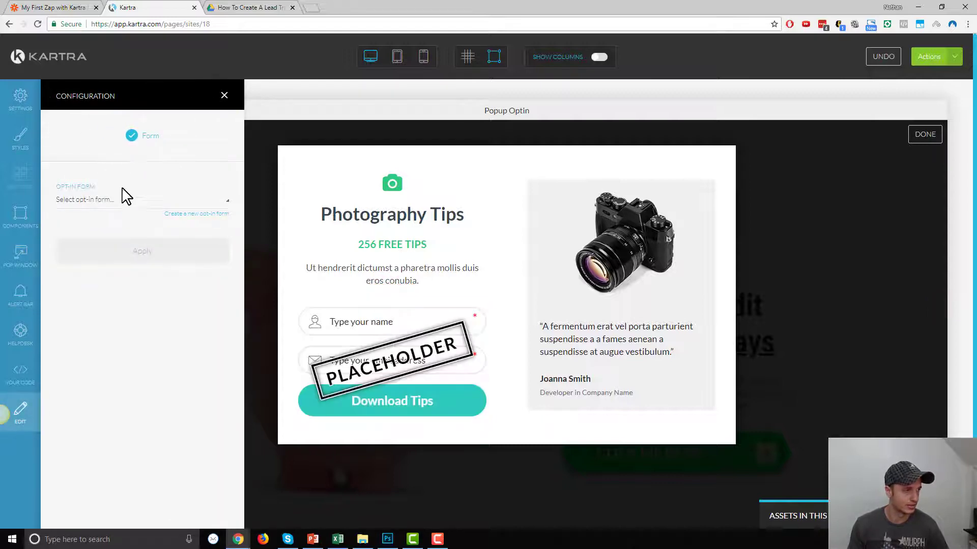
click(104, 201)
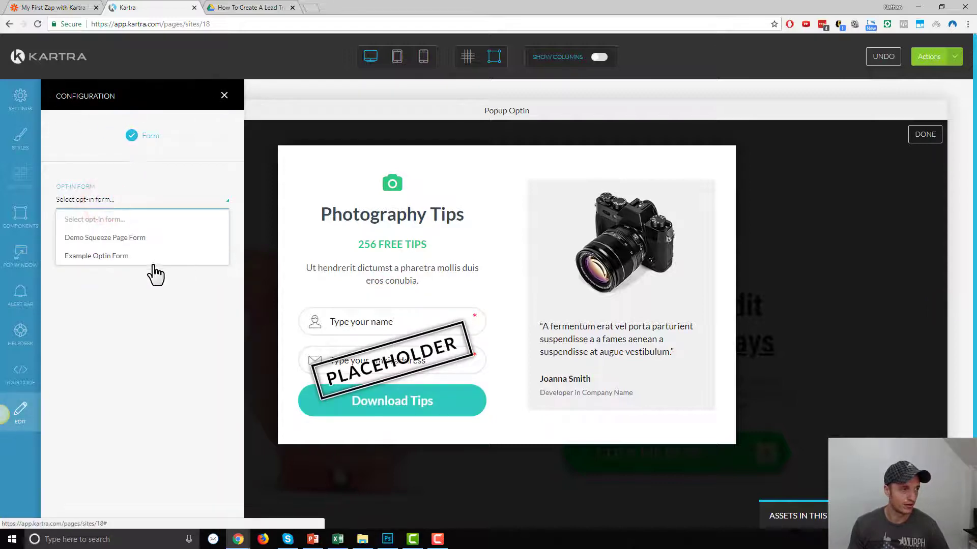
click(103, 256)
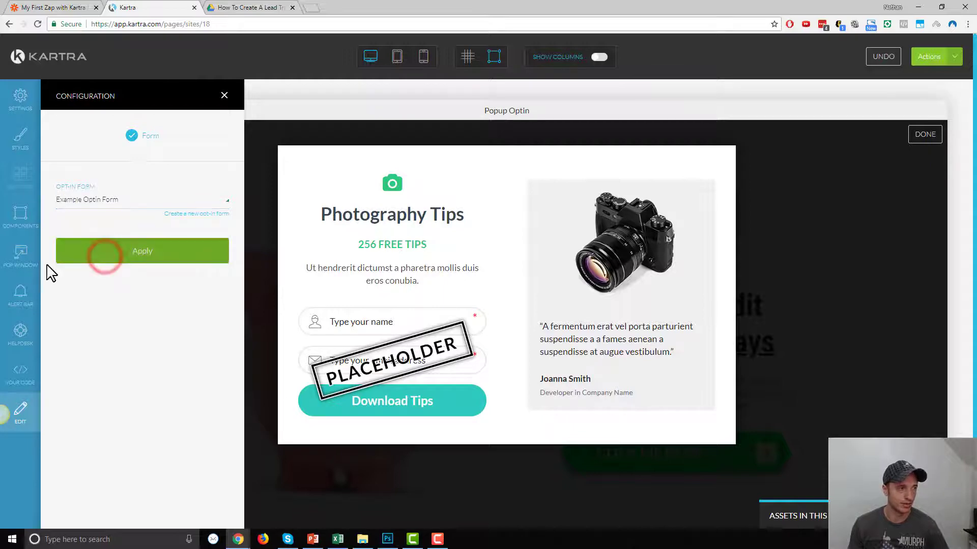
click(137, 251)
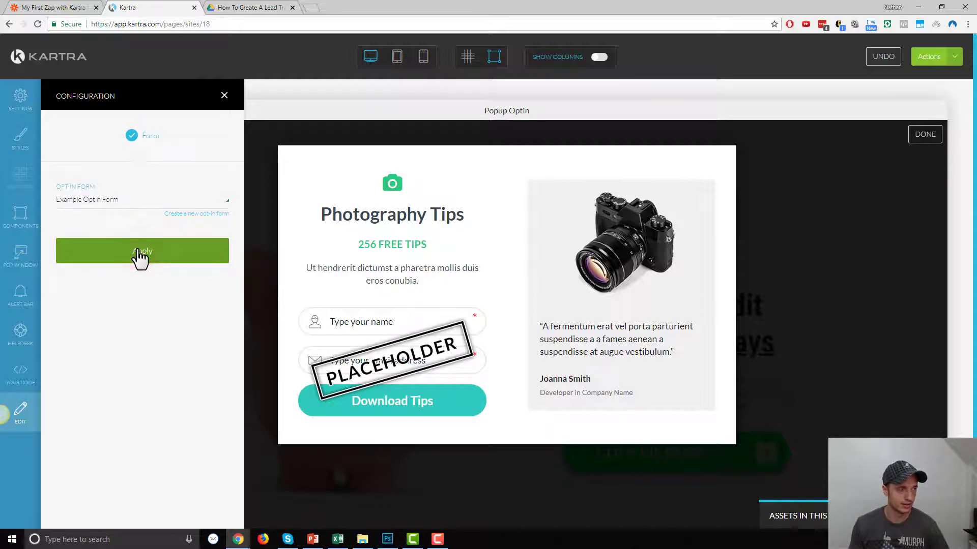
click(226, 95)
scroll(396, 312, down, 1)
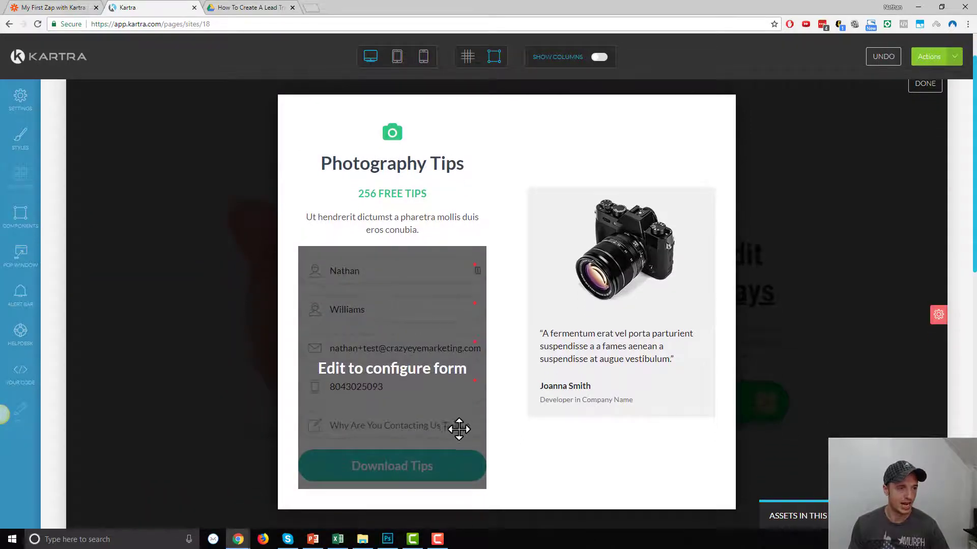
scroll(482, 214, up, 1)
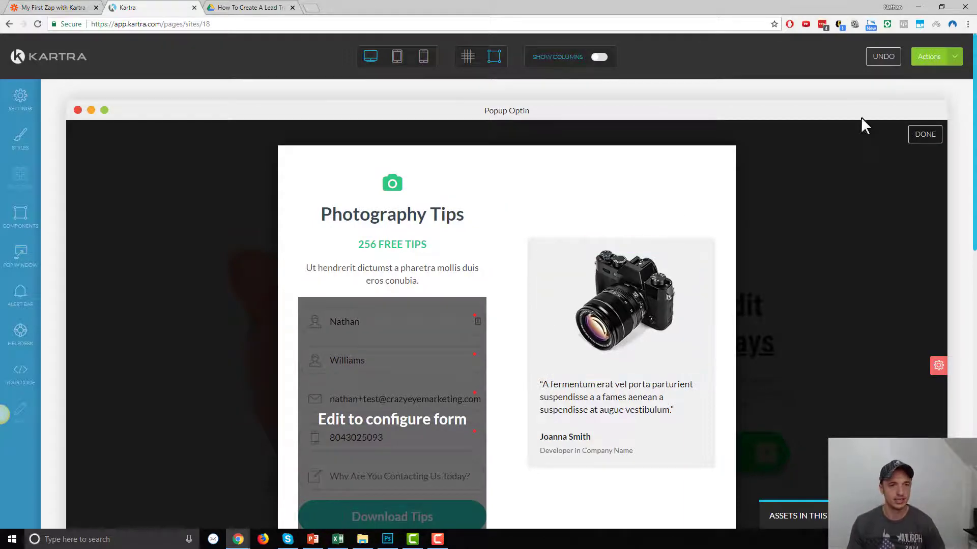
Close the popup editor and verify the CLICK ME NOW button's link pops the opt-in form
click(935, 135)
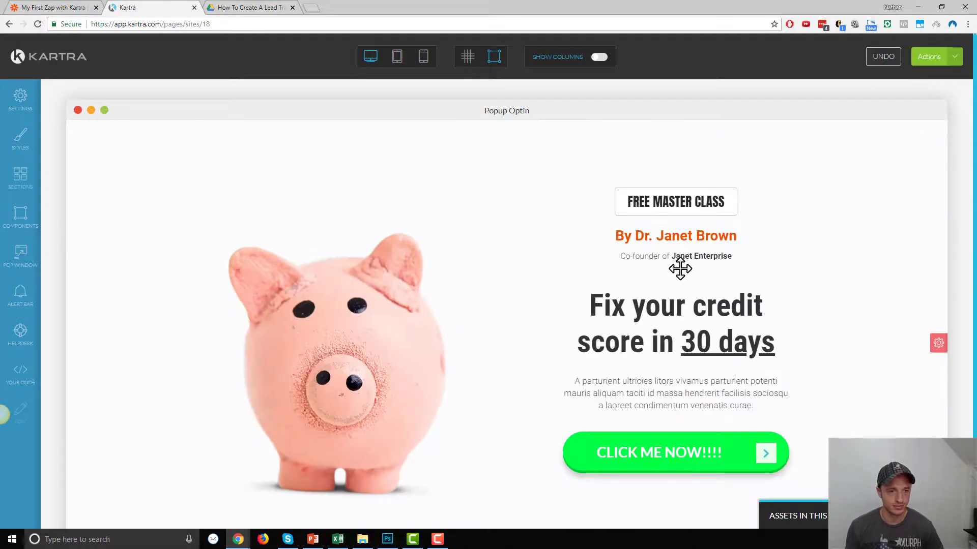
scroll(706, 268, down, 1)
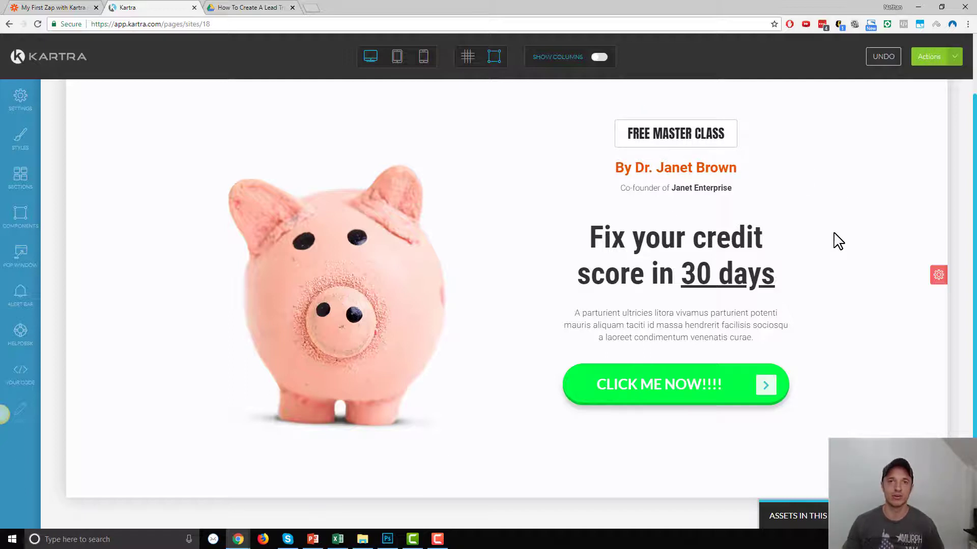
mouse_move(676, 452)
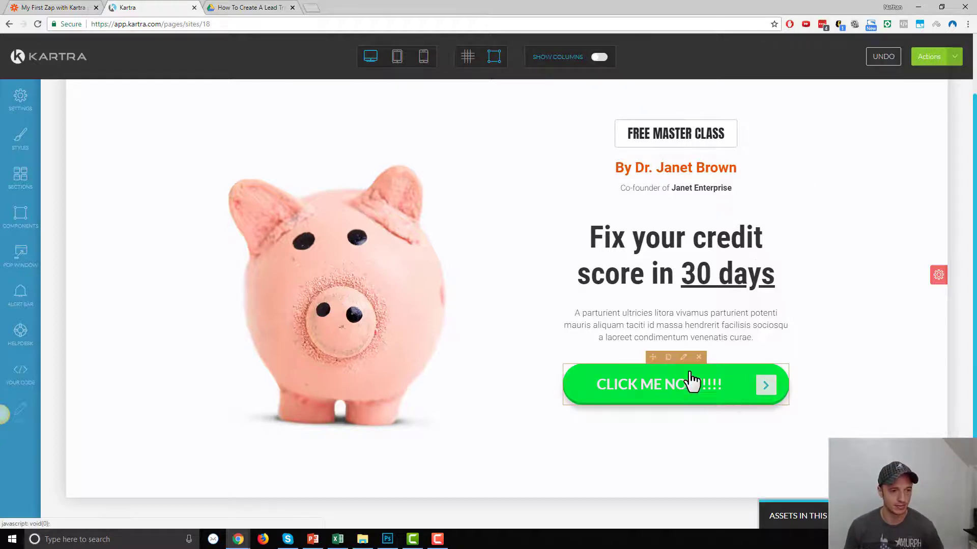
click(685, 359)
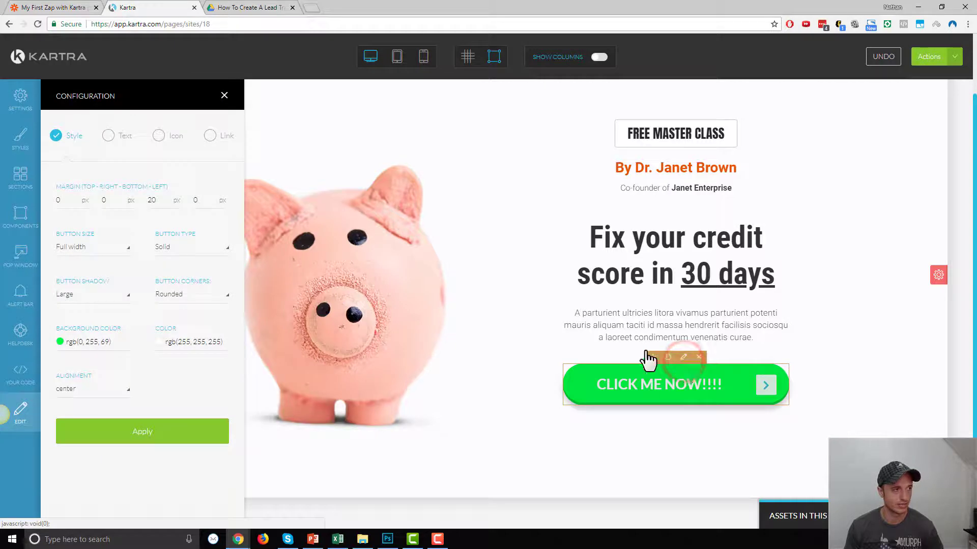
click(207, 136)
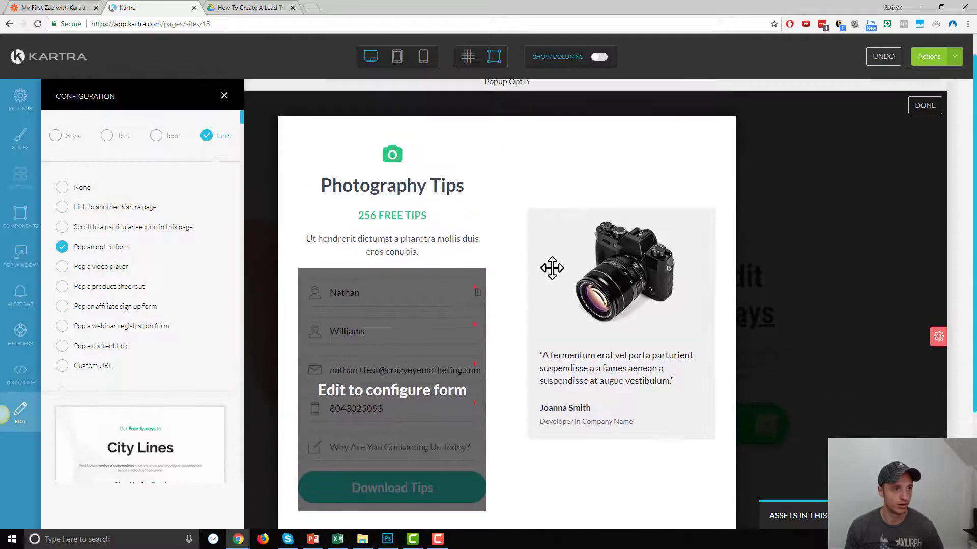
click(225, 95)
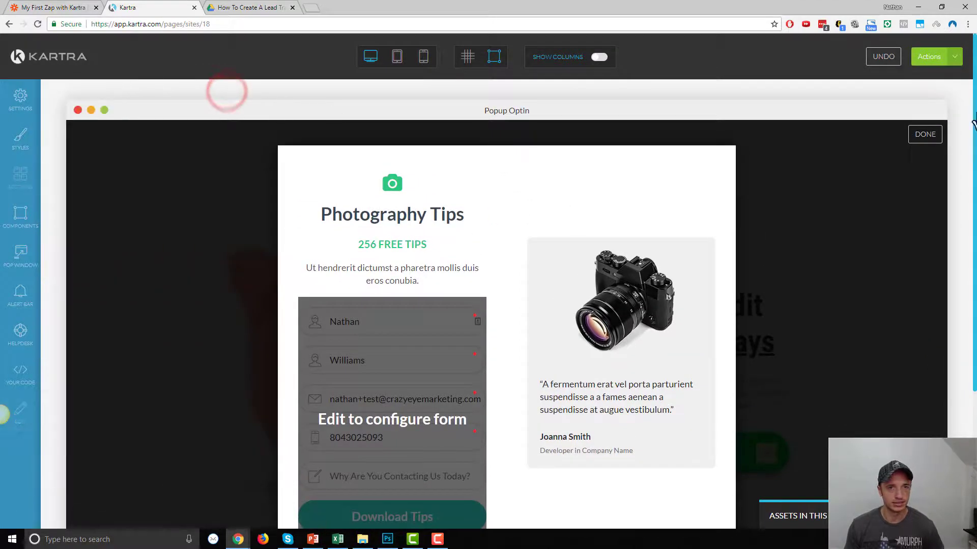
click(929, 136)
Publish the Popup Optin page live and paste its public URL into a new browser tab
click(955, 57)
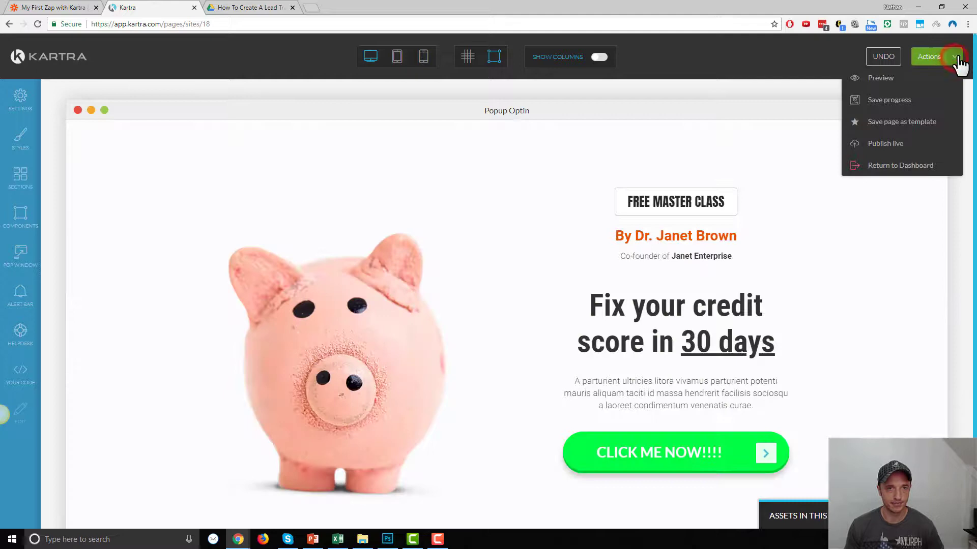
click(883, 144)
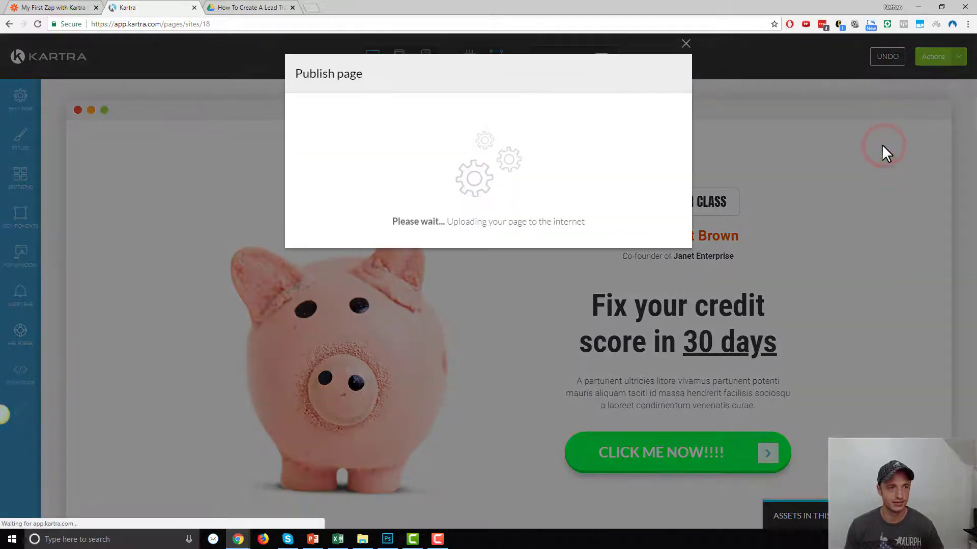
click(422, 193)
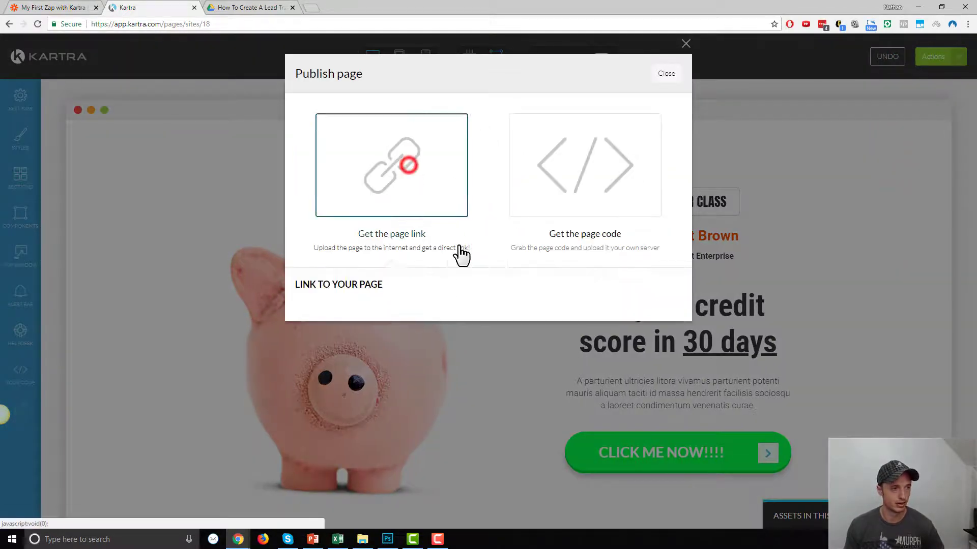
click(424, 311)
click(312, 8)
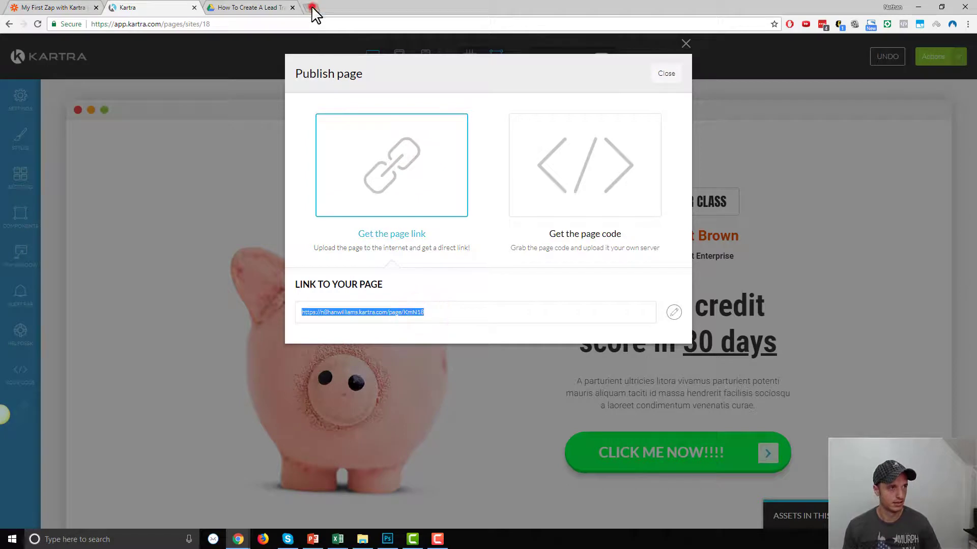
text(https://n8hanwilliams.kartra.com/page/KmN18)
Load the live page, submit the CLICK ME NOW popup form to reach the success page, then close the Publish dialog
key(Return)
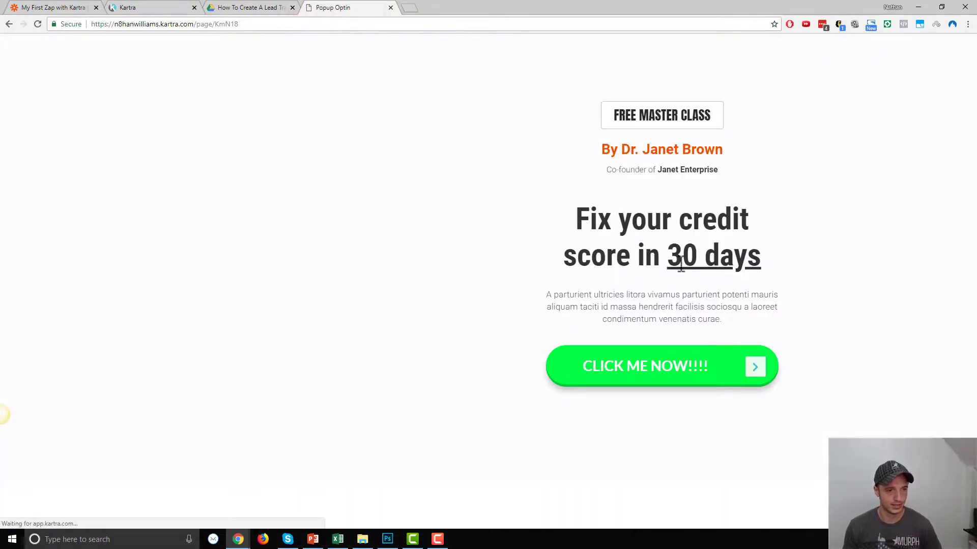
click(681, 414)
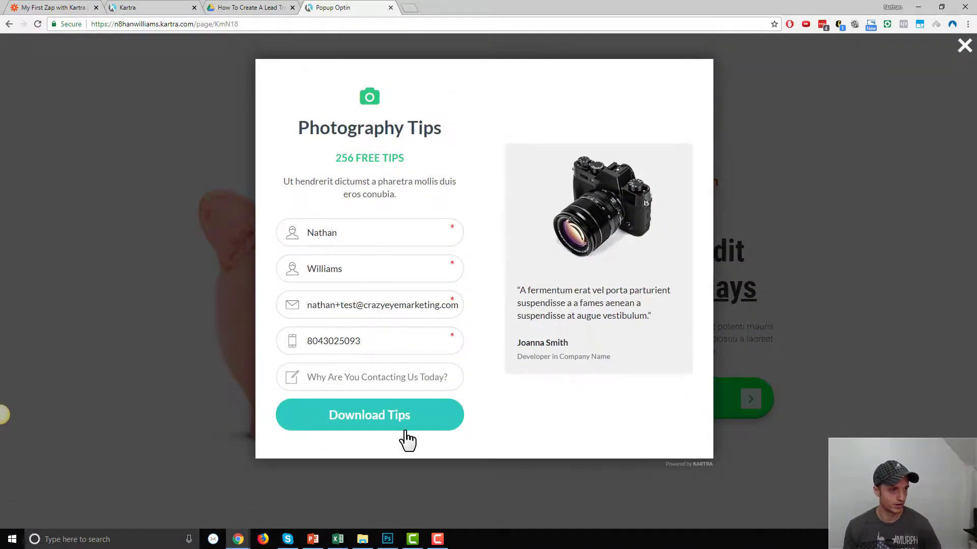
click(402, 422)
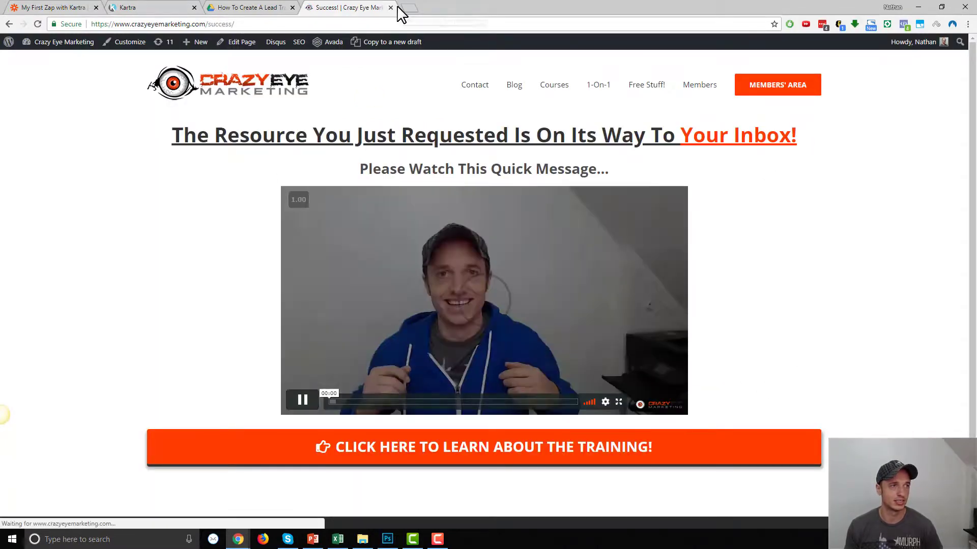
click(391, 7)
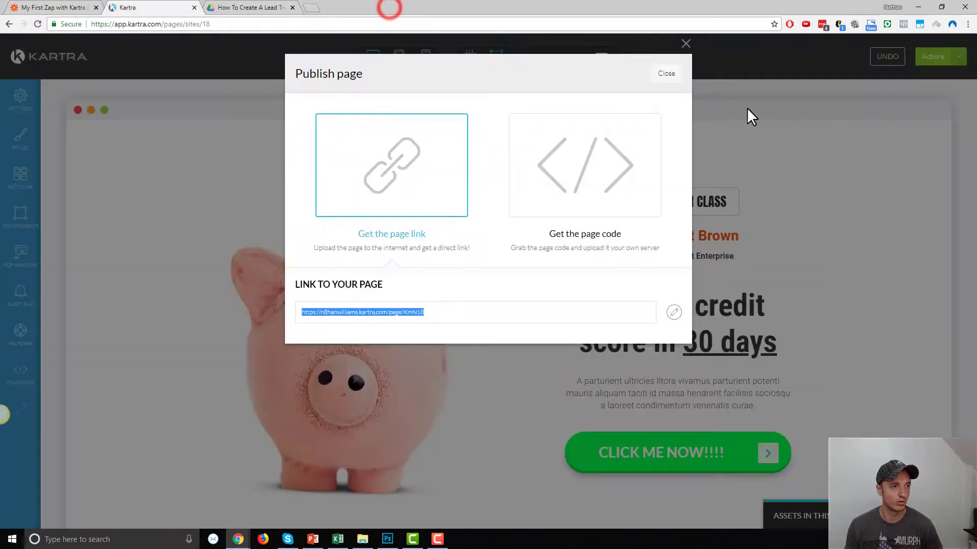
click(678, 74)
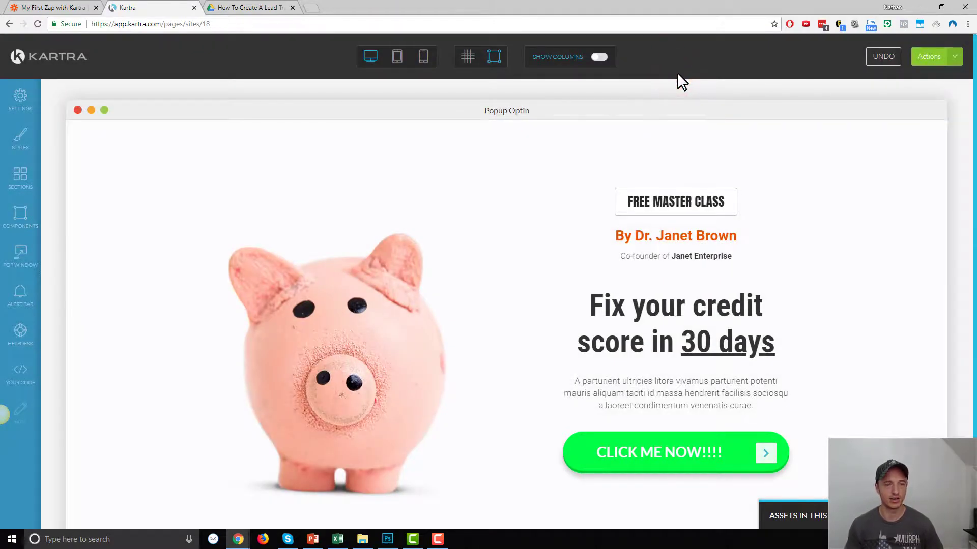